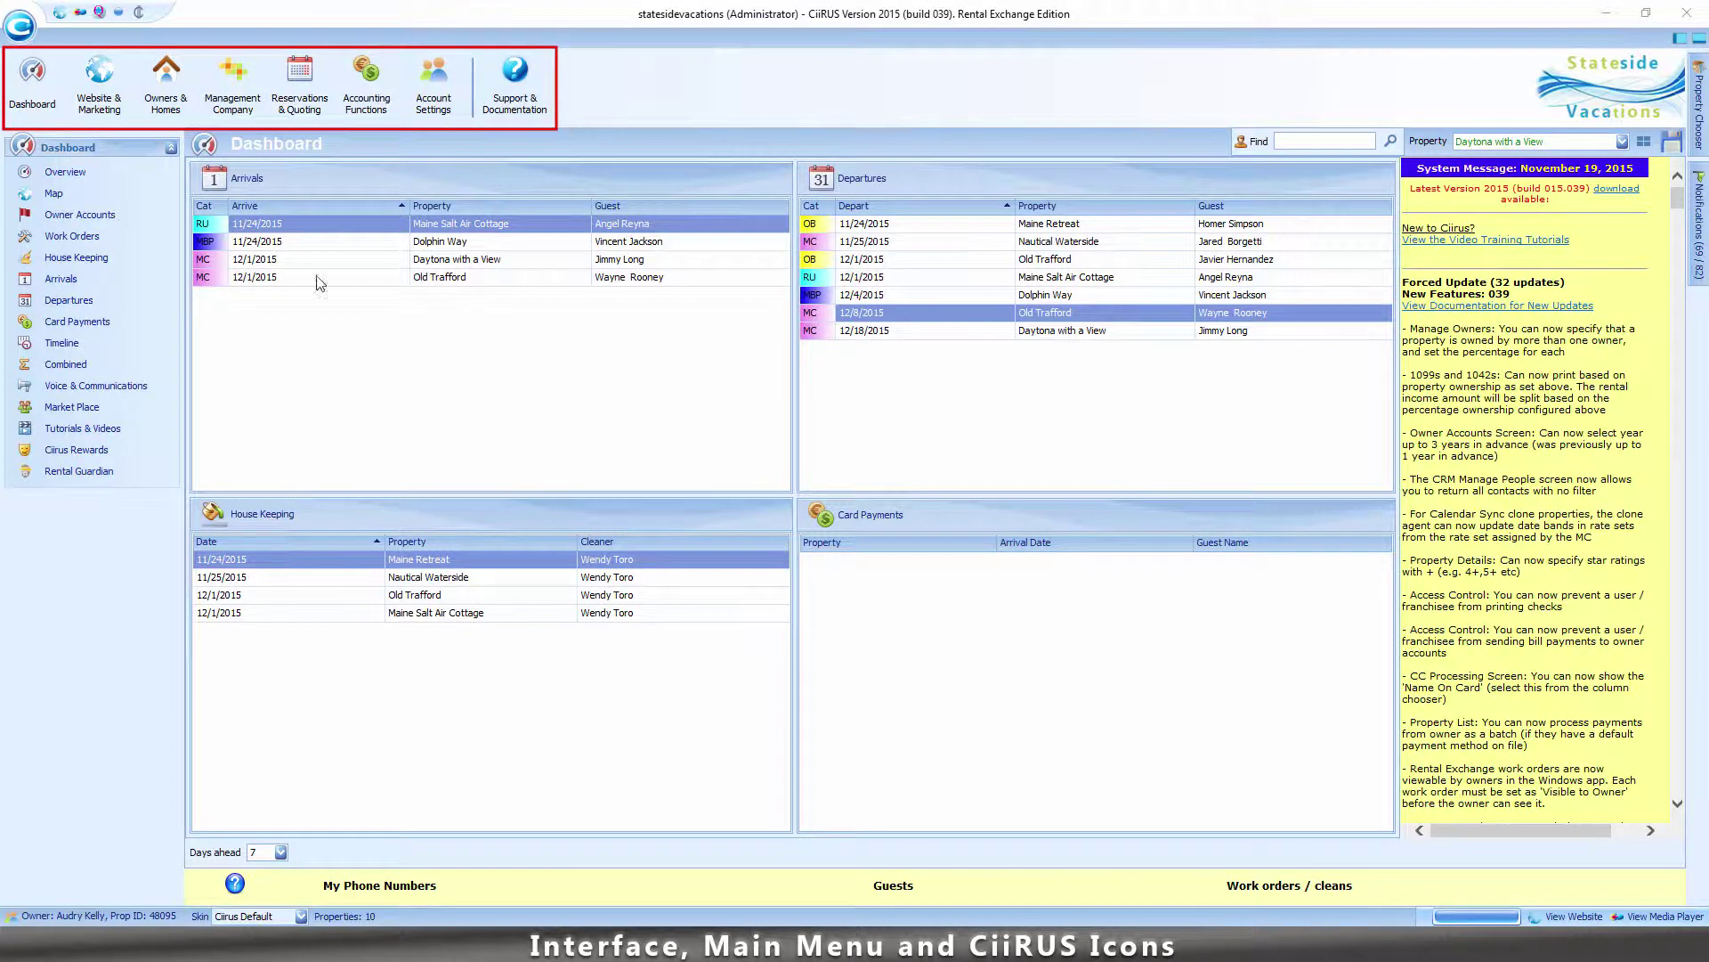
Show the Reservations & Quoting section, then open the property selection list and enlarge it so its columns are readable.
click(282, 108)
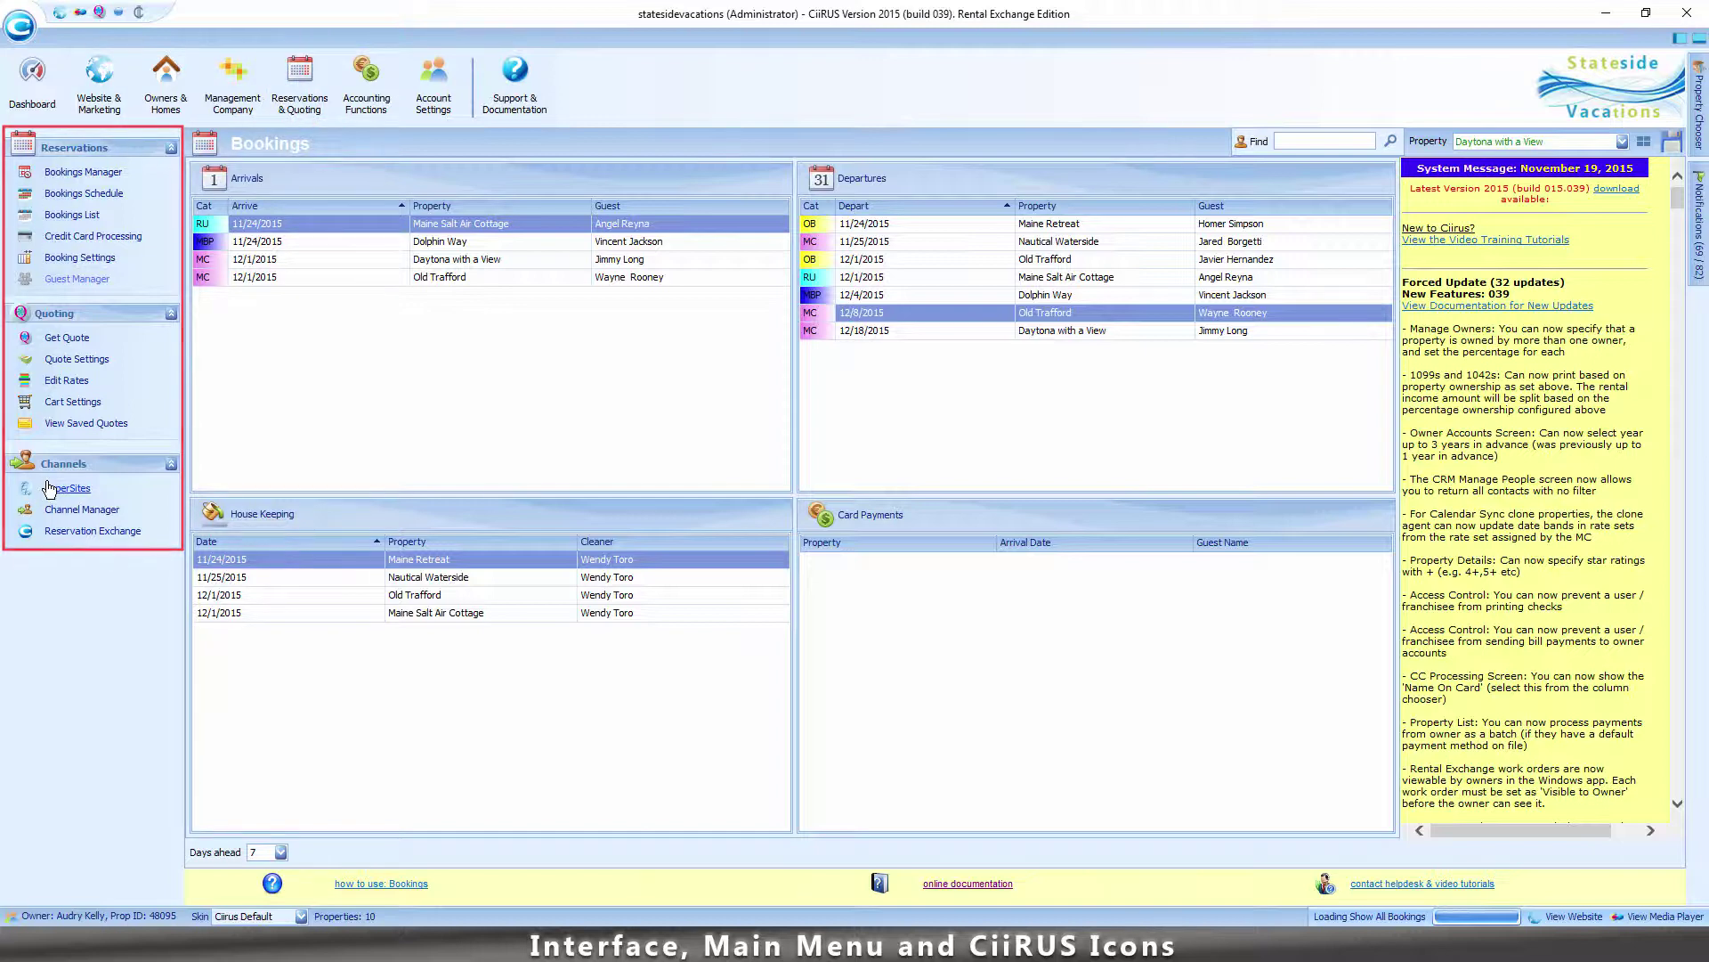
click(1497, 146)
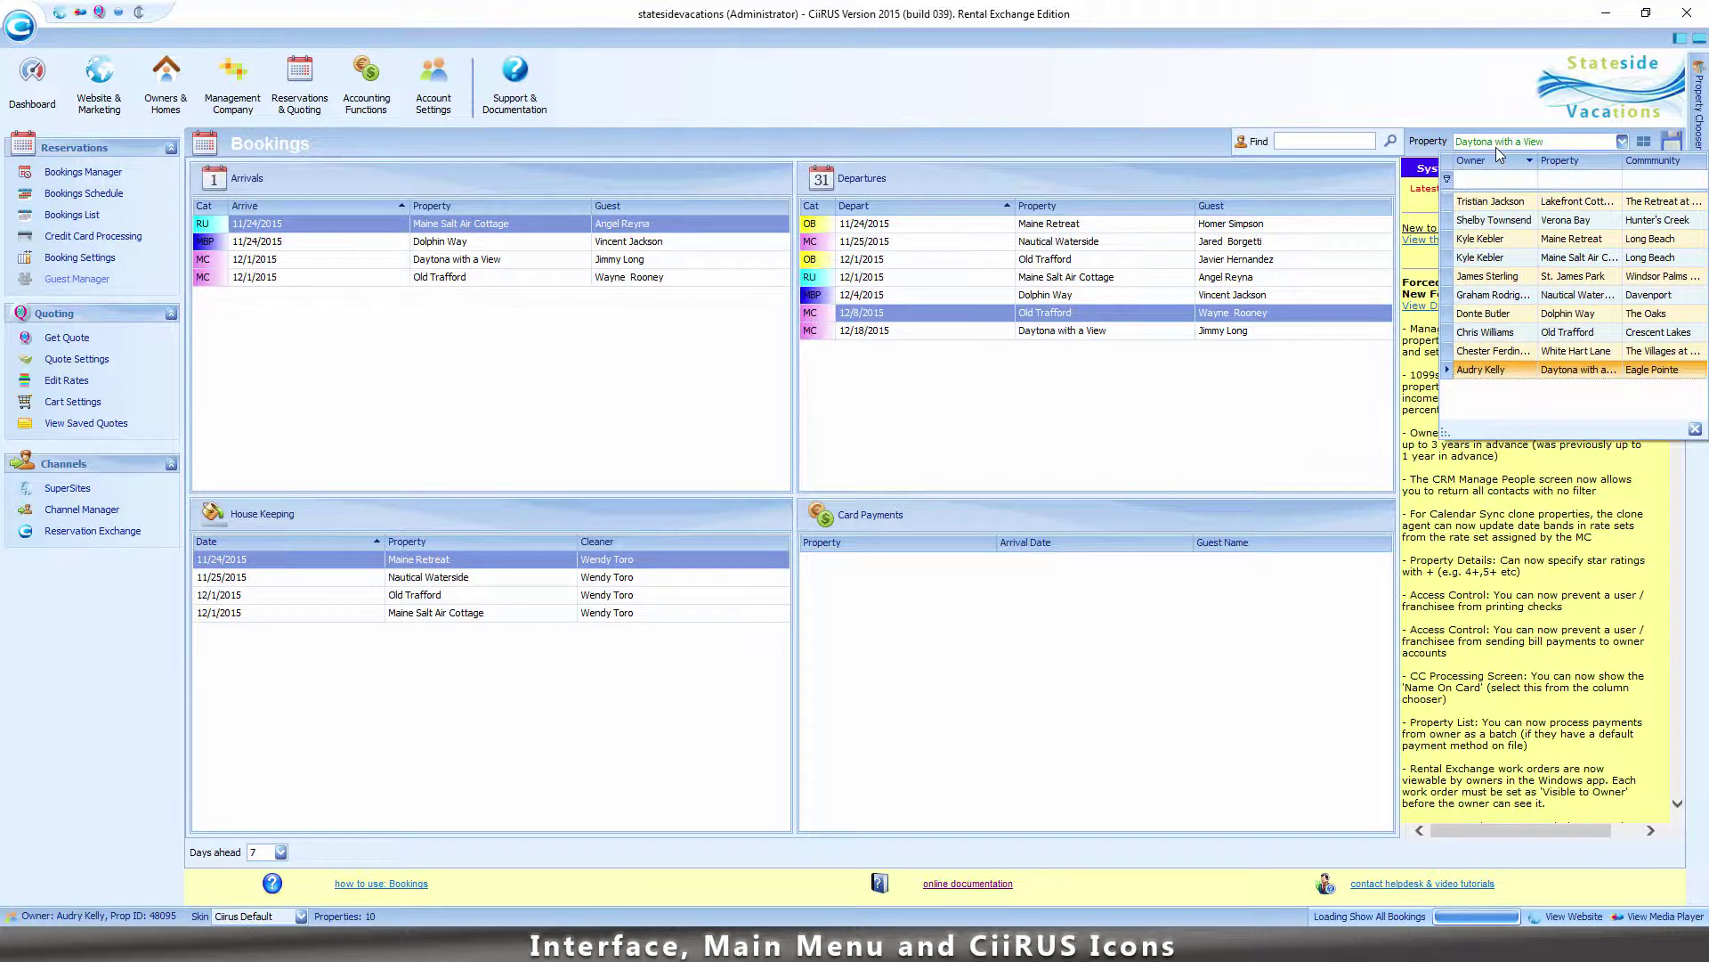
drag(1444, 433, 978, 484)
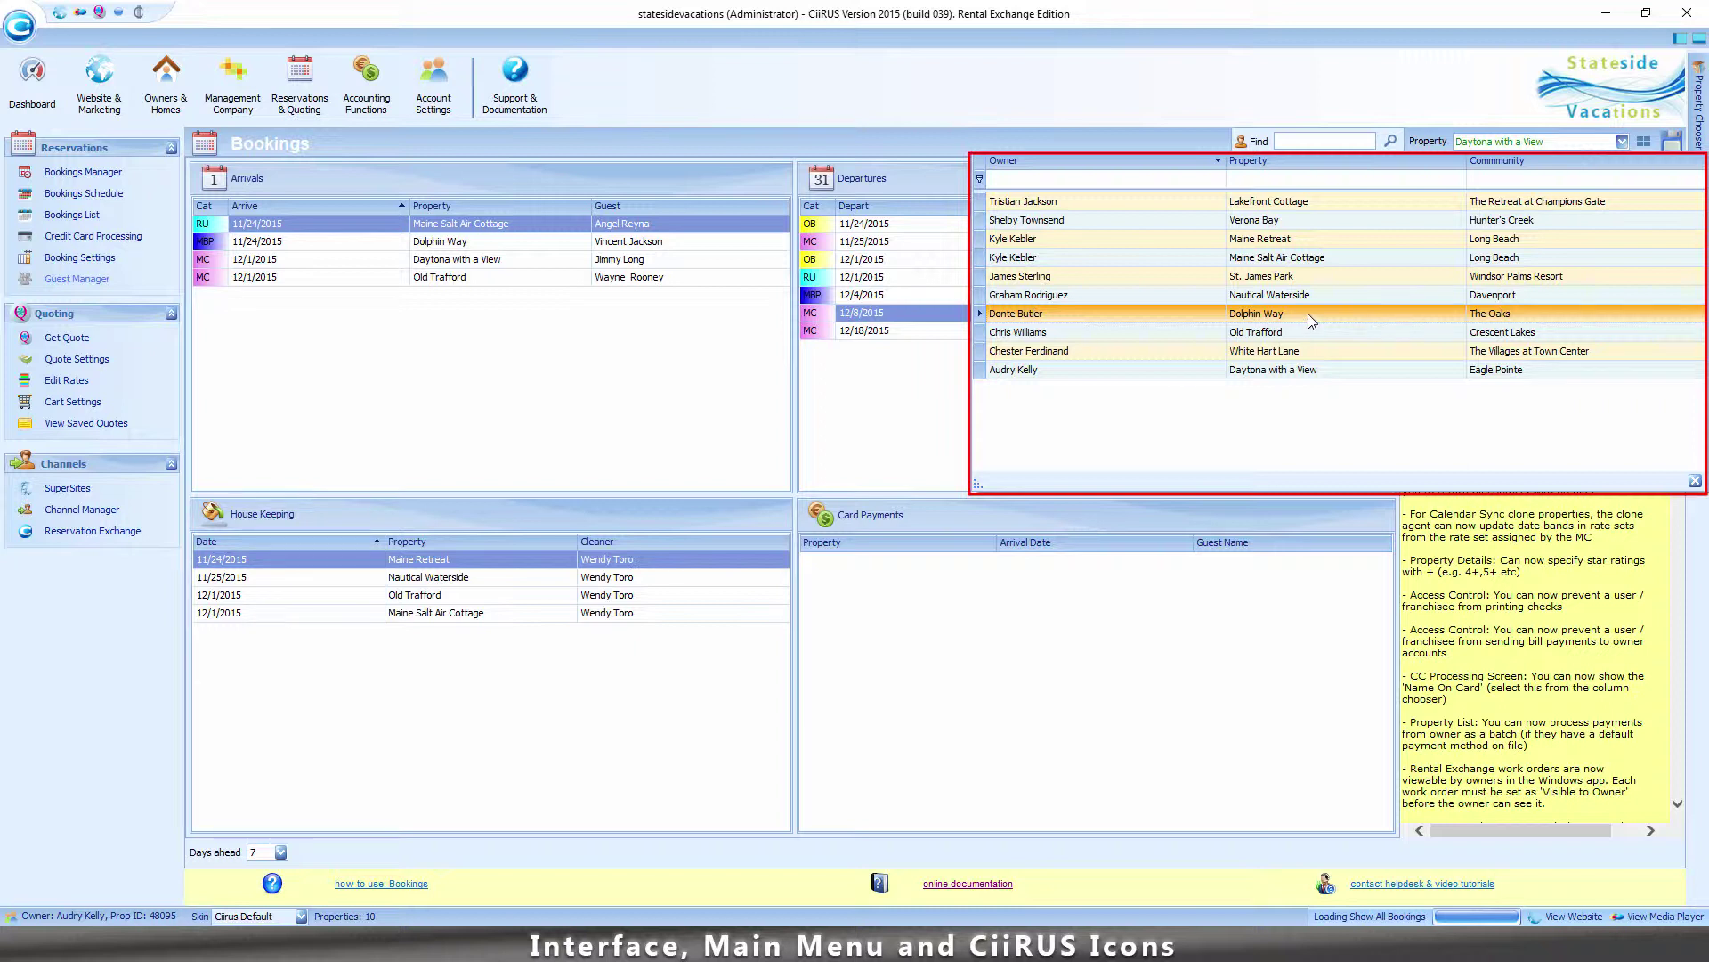
Remove the Property column from the property selection list and add the Address column from the column chooser.
click(1285, 331)
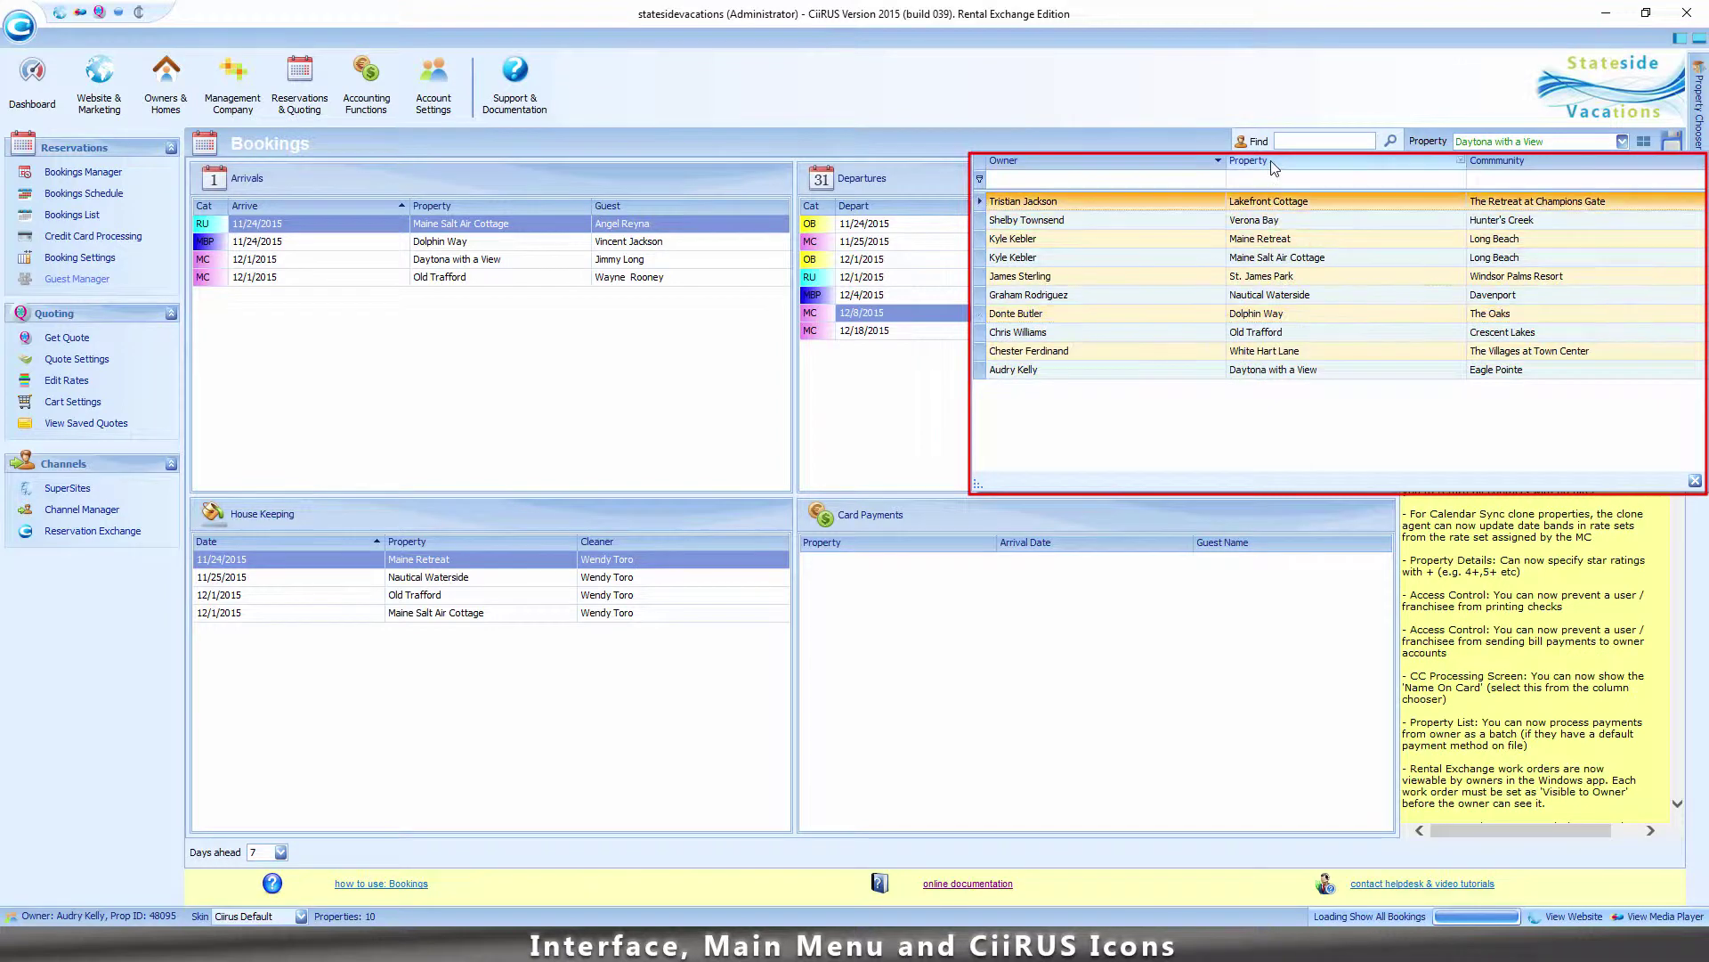
drag(1275, 161, 1265, 100)
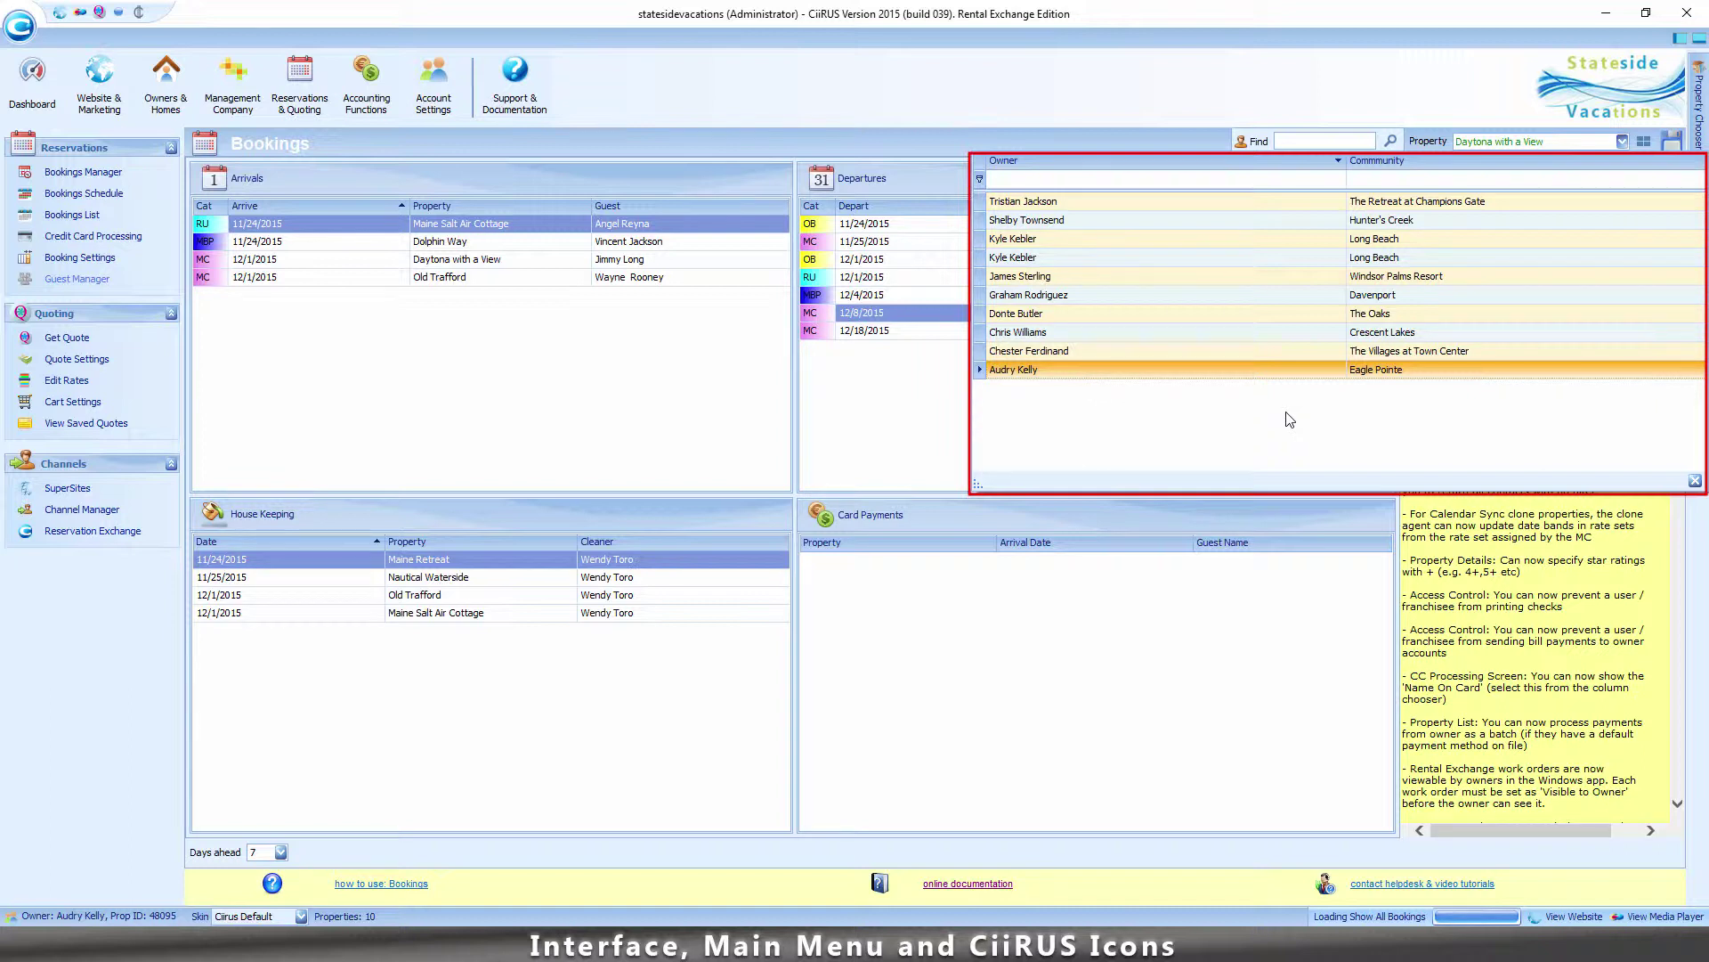
right_click(1152, 166)
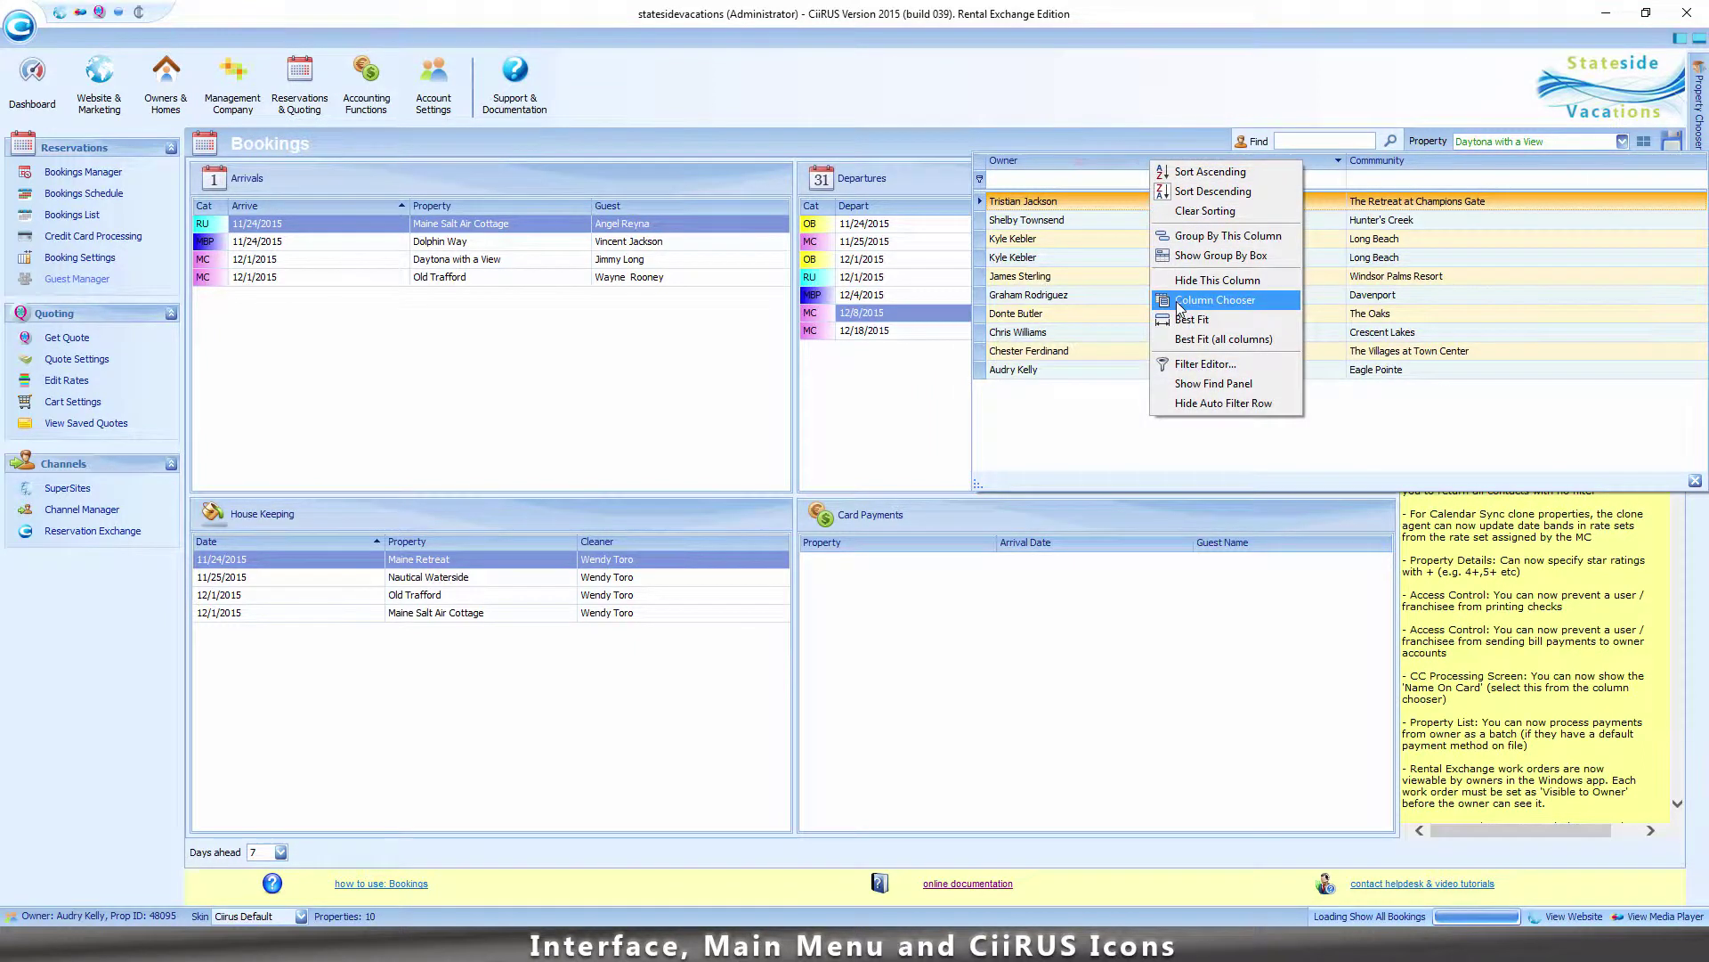
click(1273, 301)
drag(1595, 352, 842, 154)
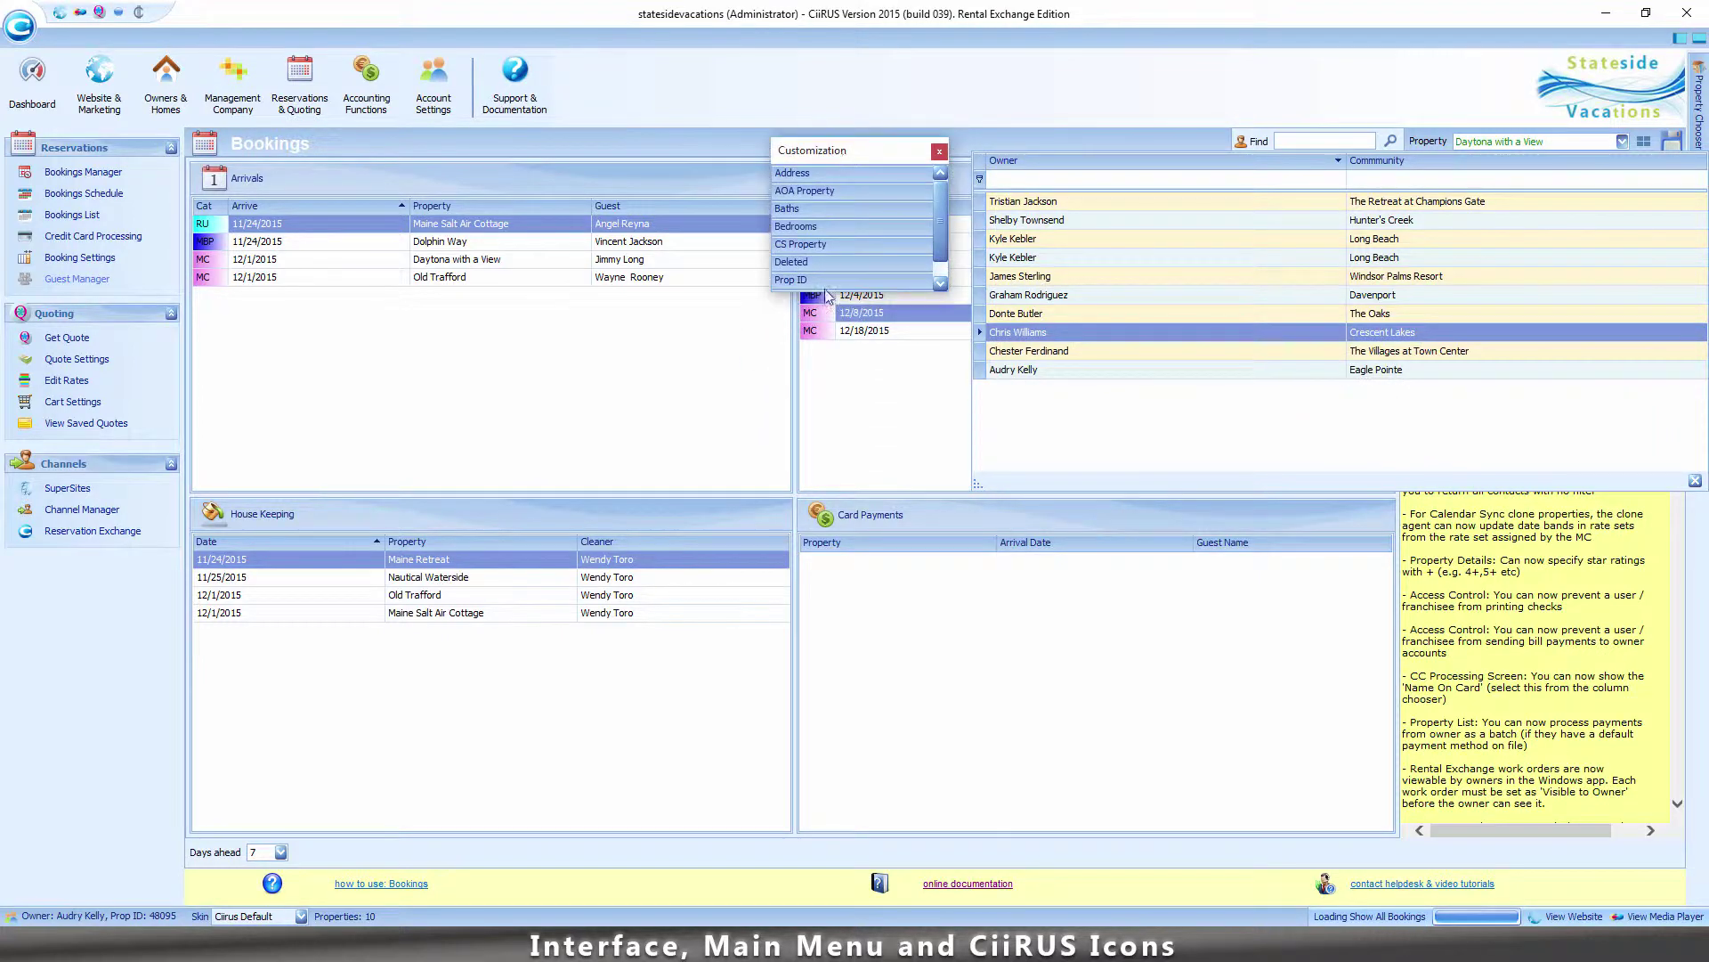
drag(824, 290, 824, 403)
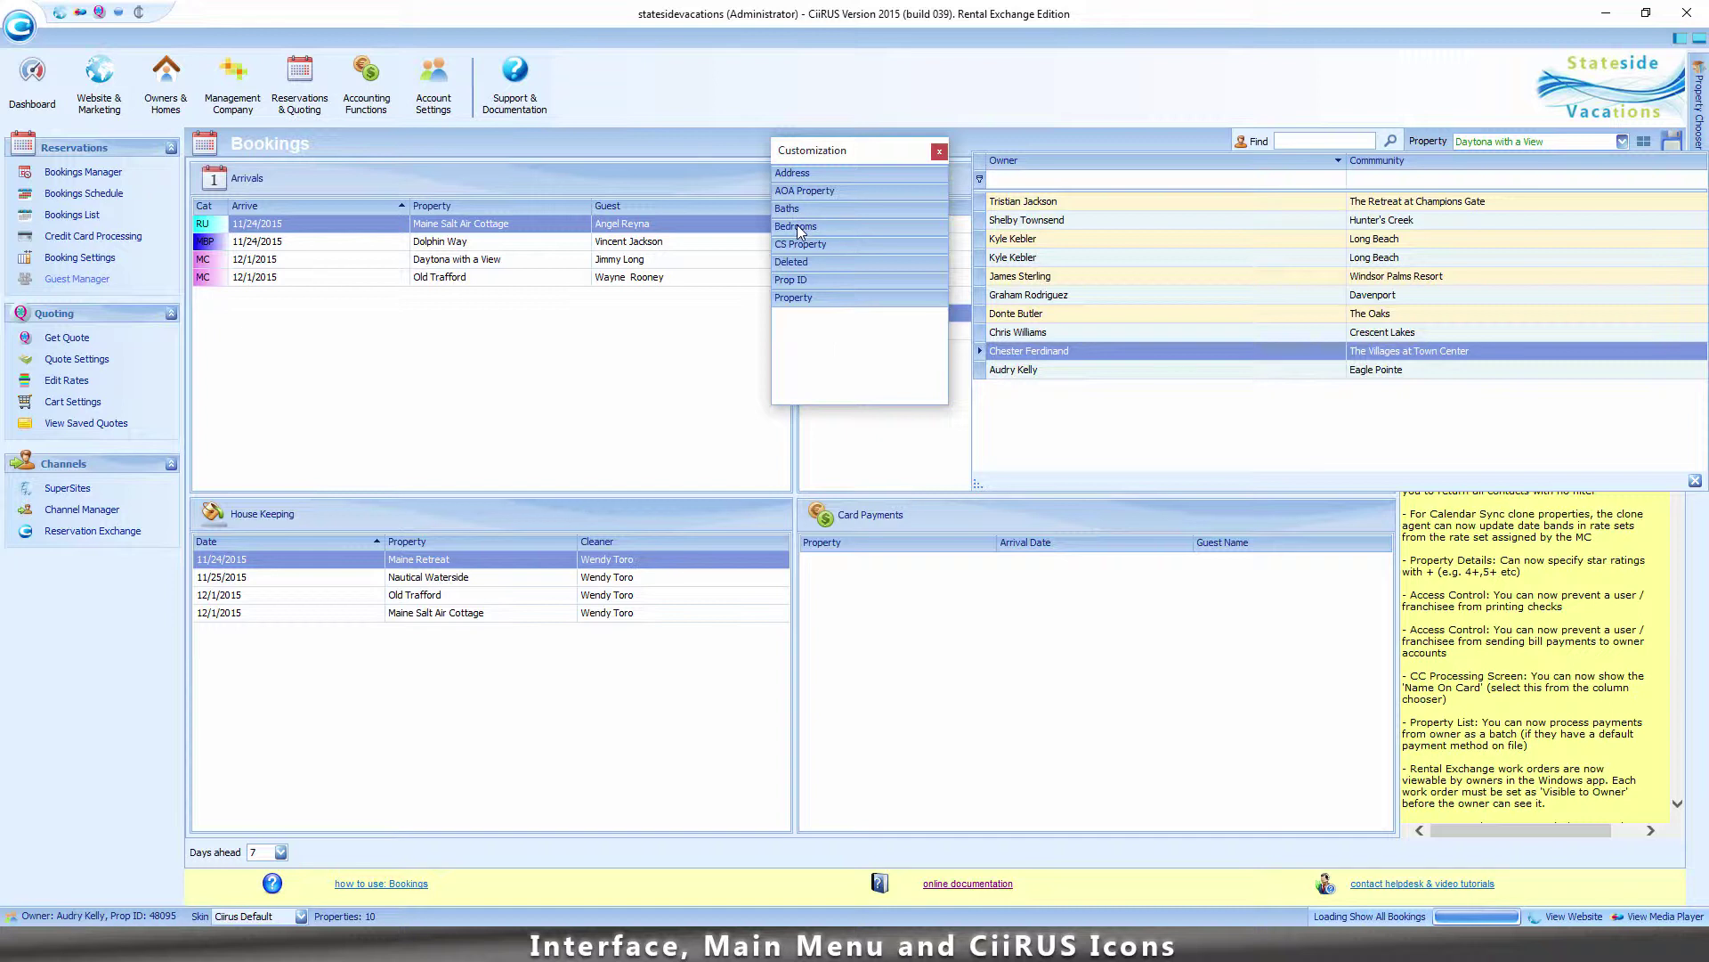
double_click(800, 177)
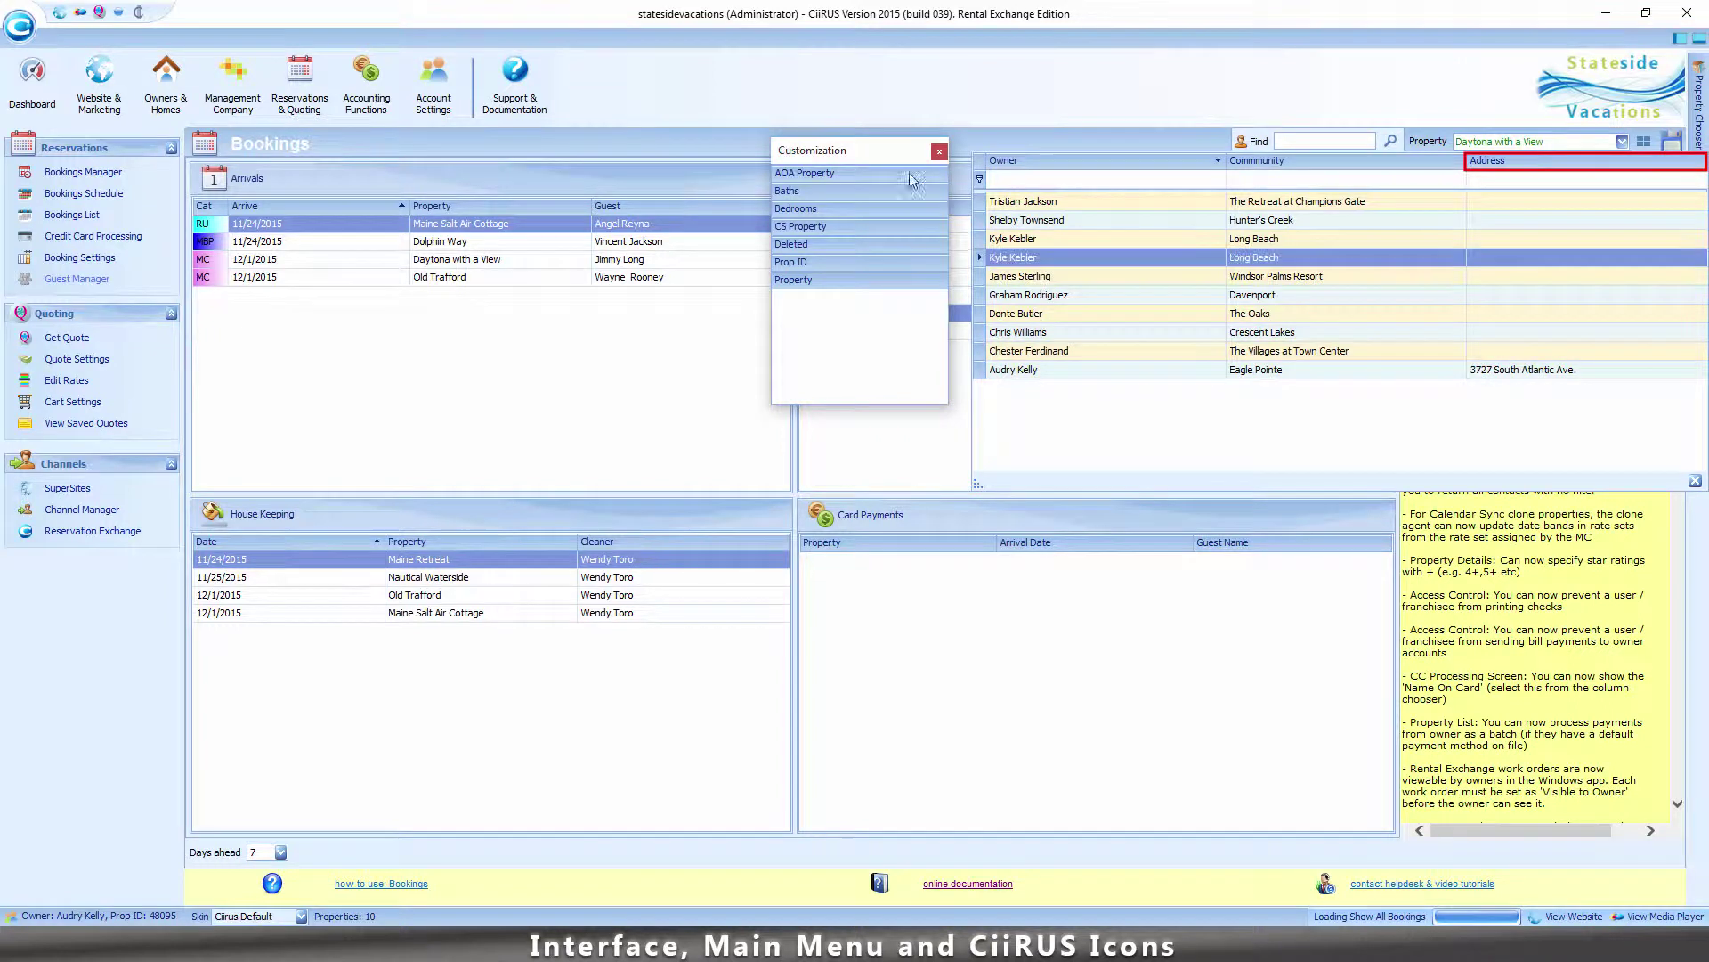
click(939, 151)
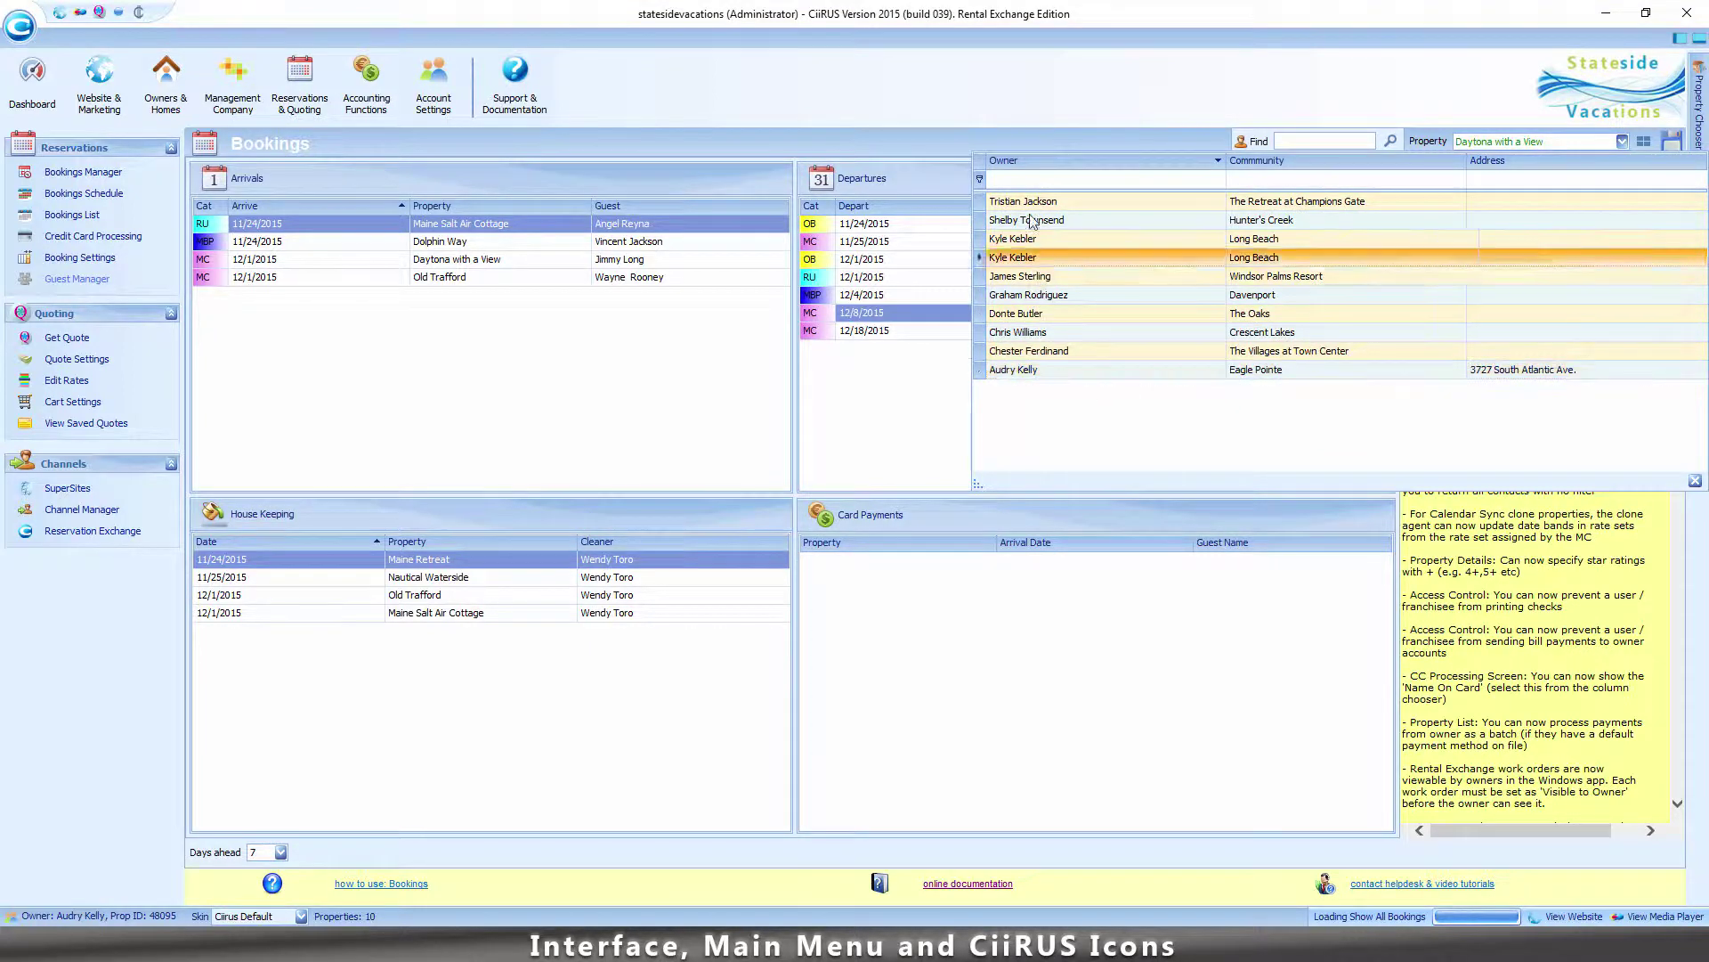
Filter the property selection list by the first letters of an owner's name.
click(1022, 180)
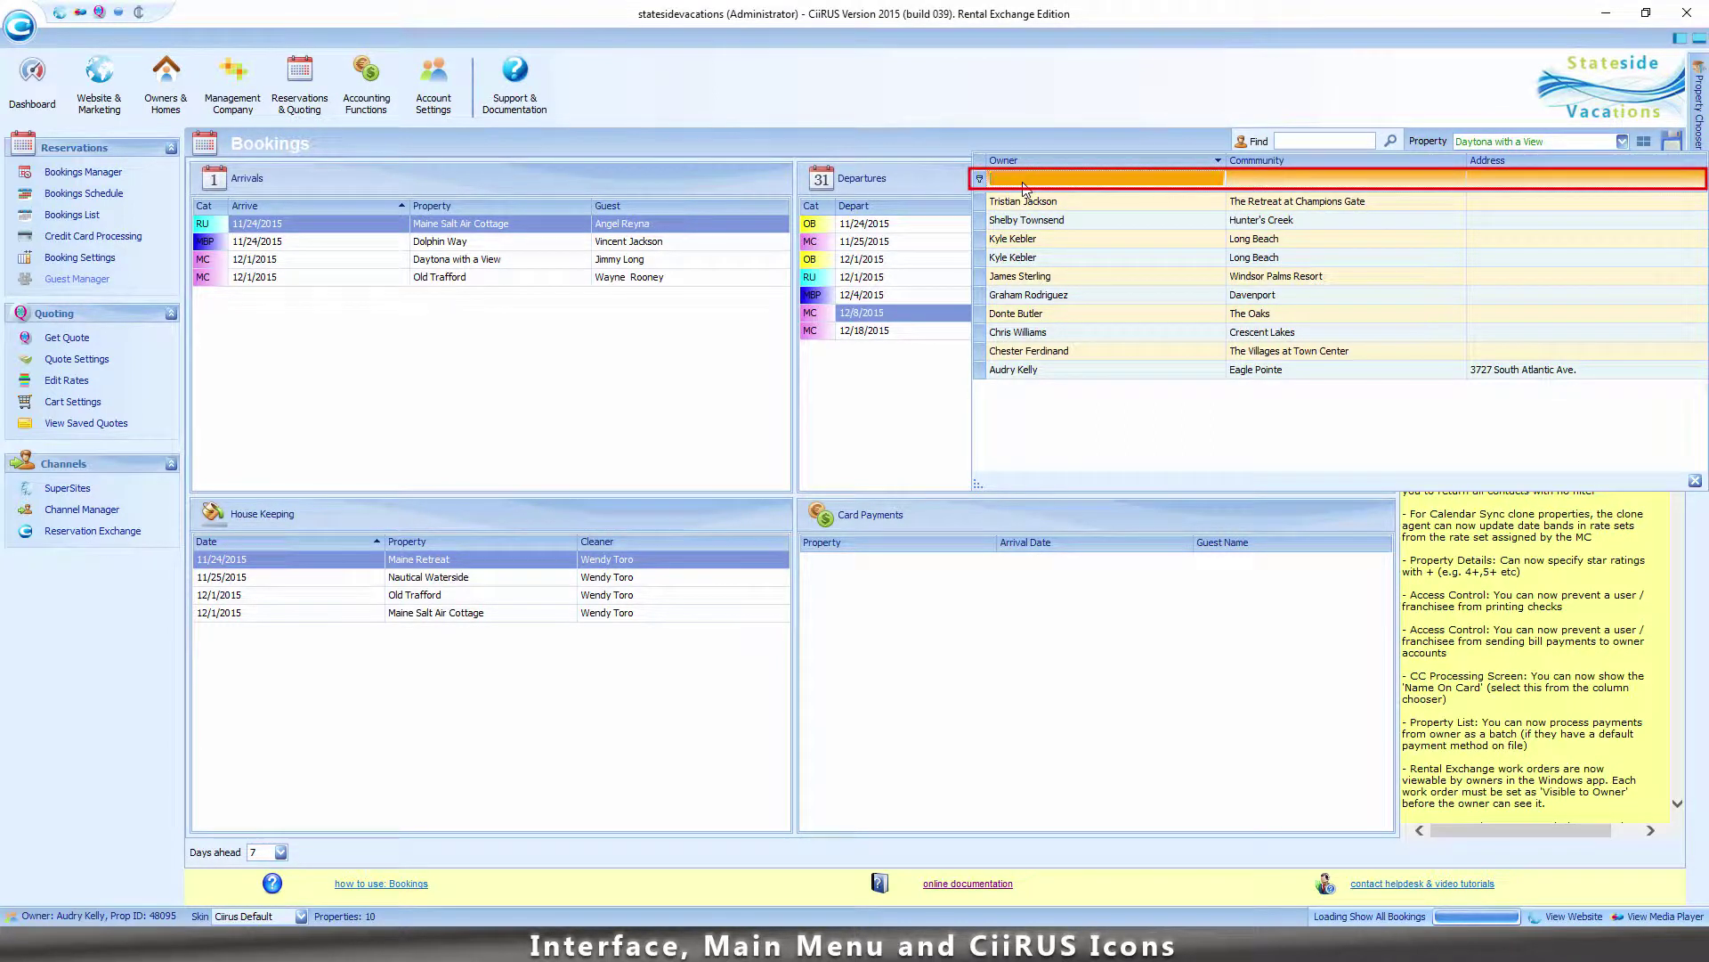
text(a)
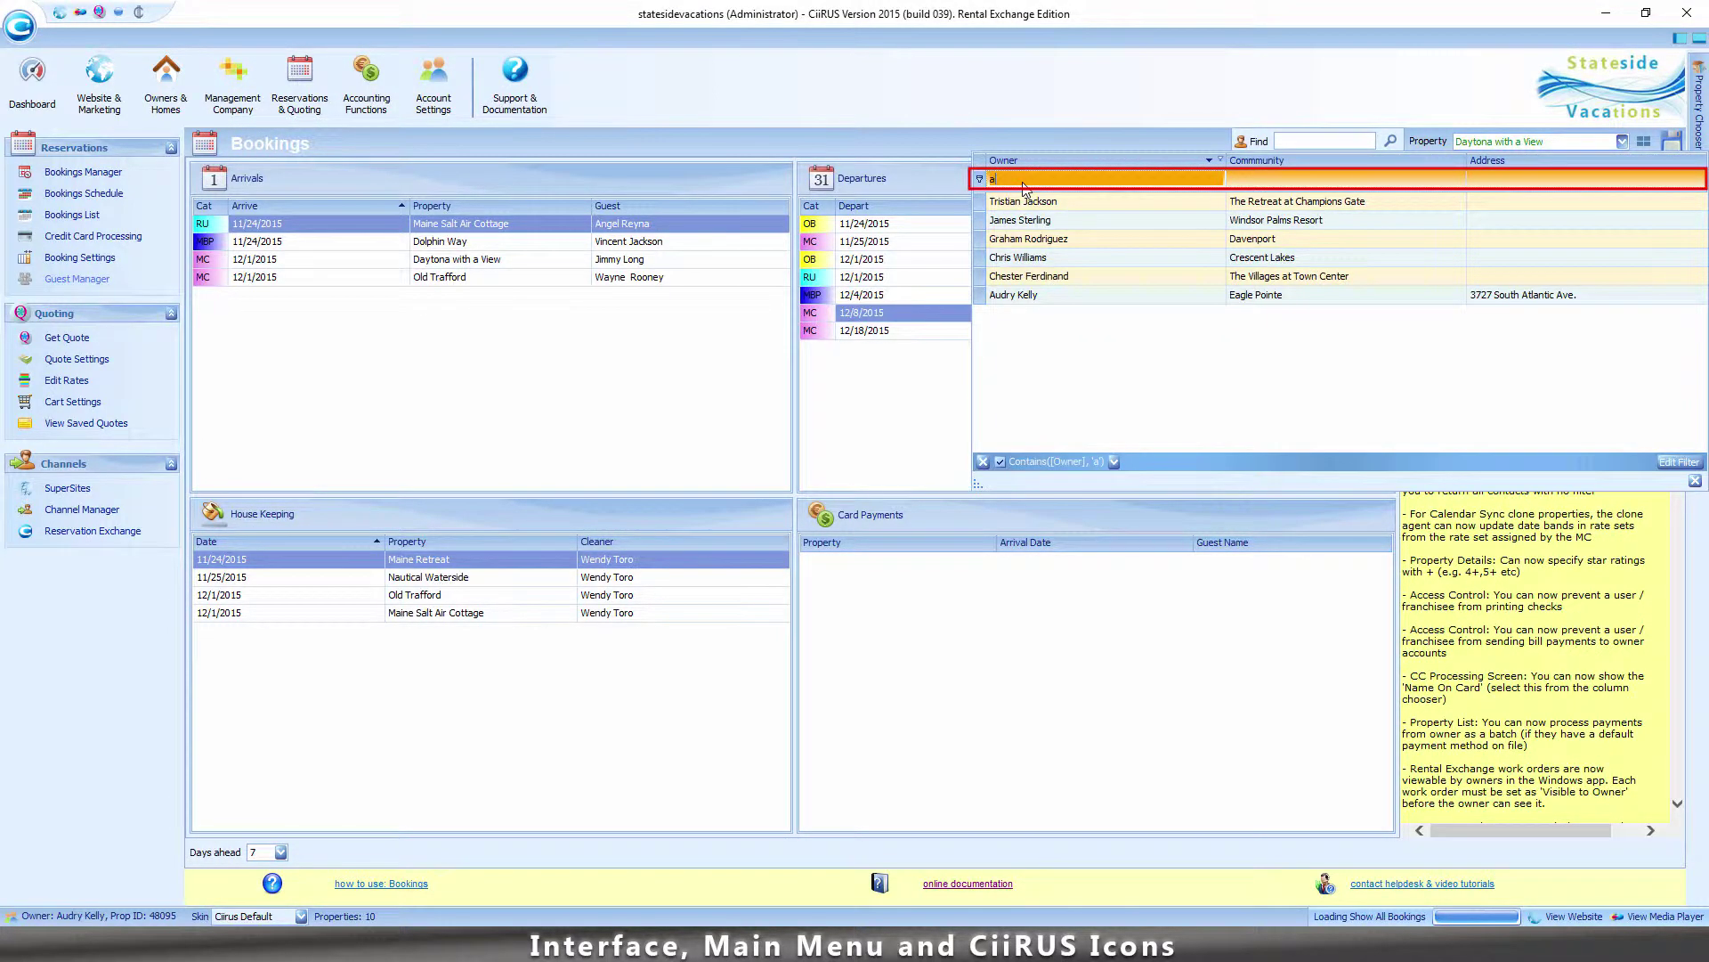
text(udy)
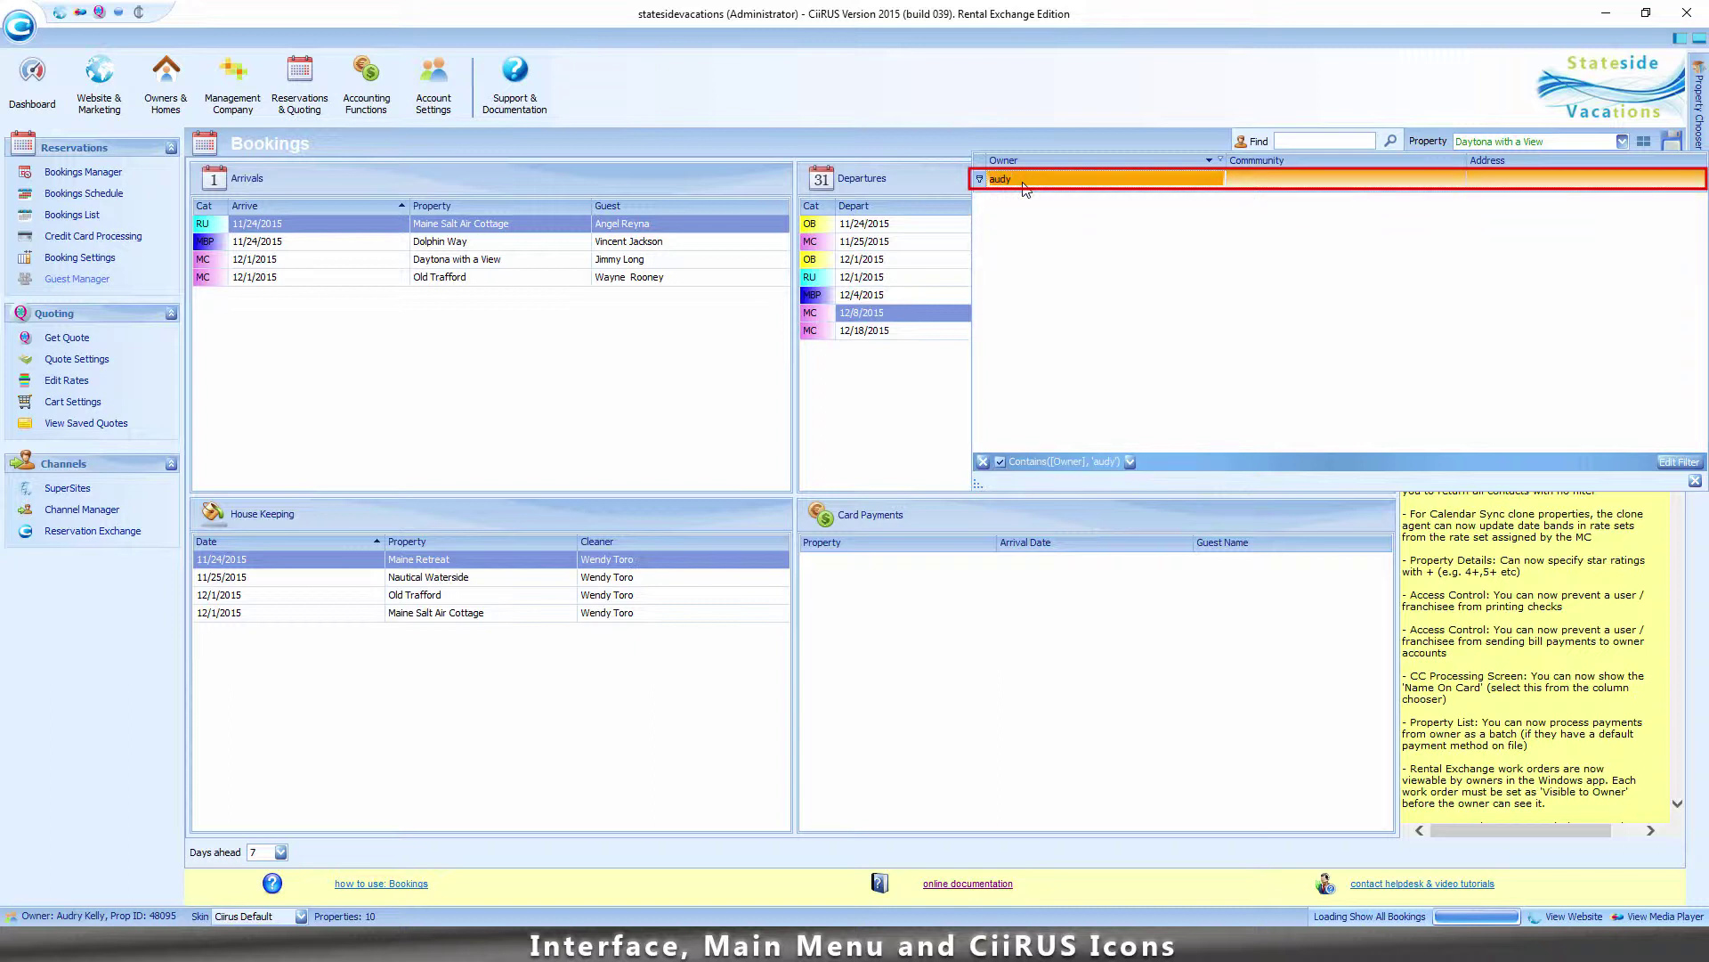
key(BackSpace)
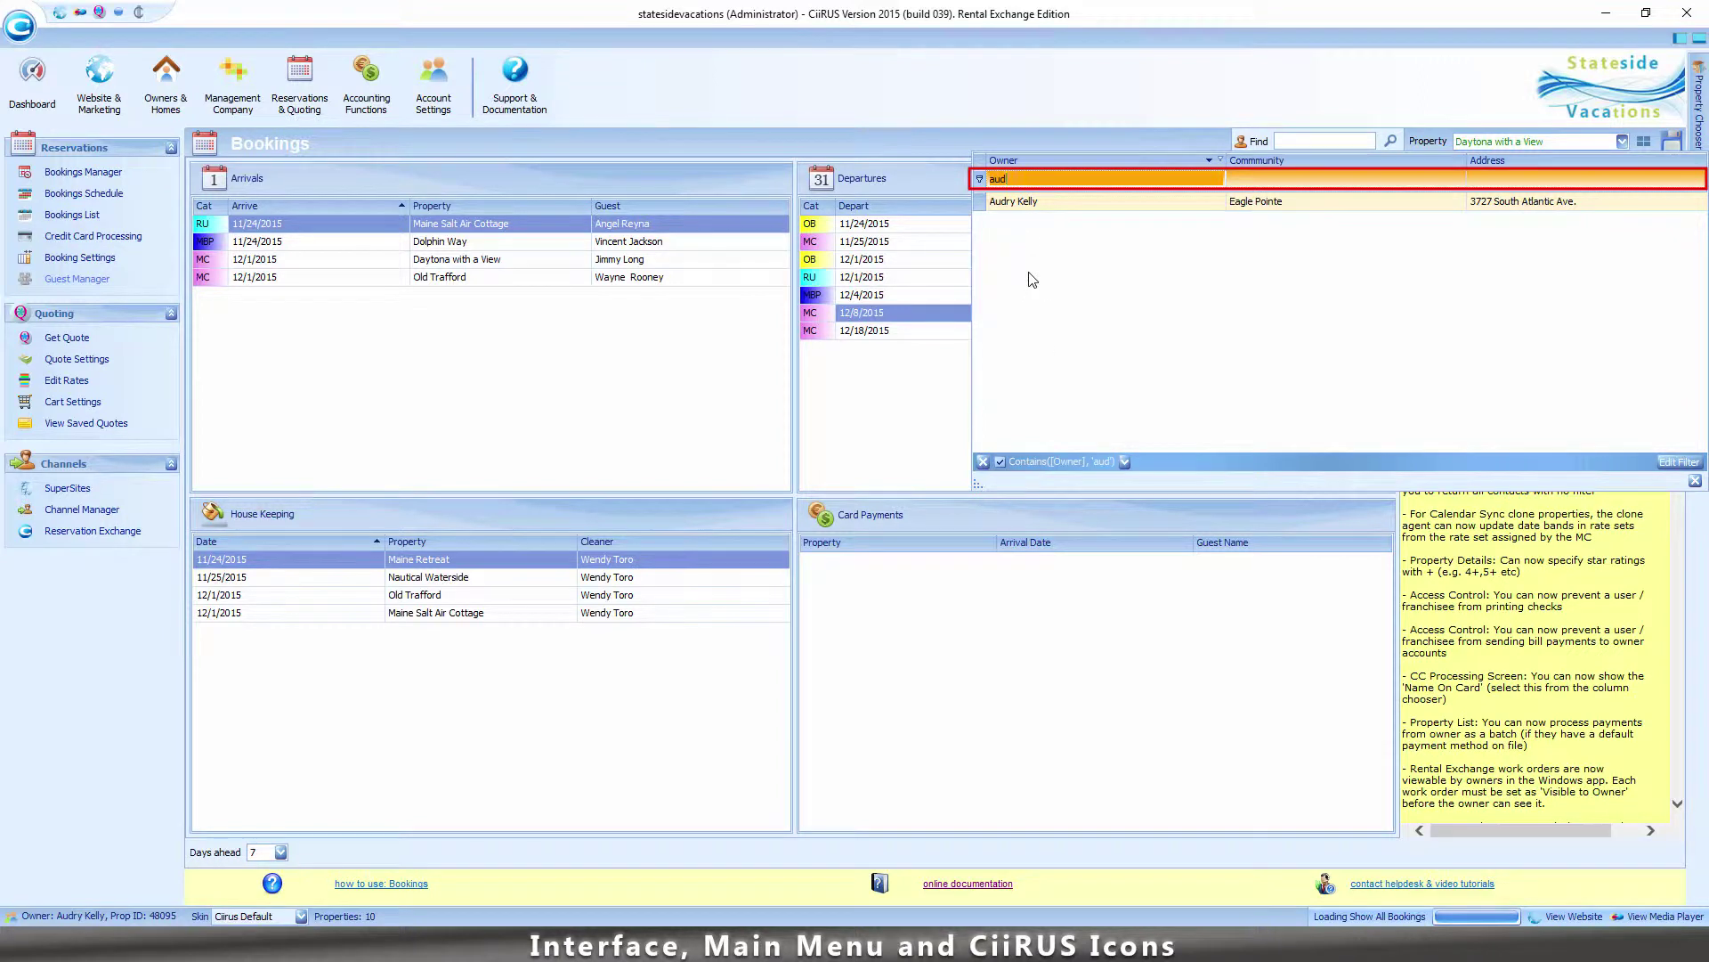
double_click(1022, 179)
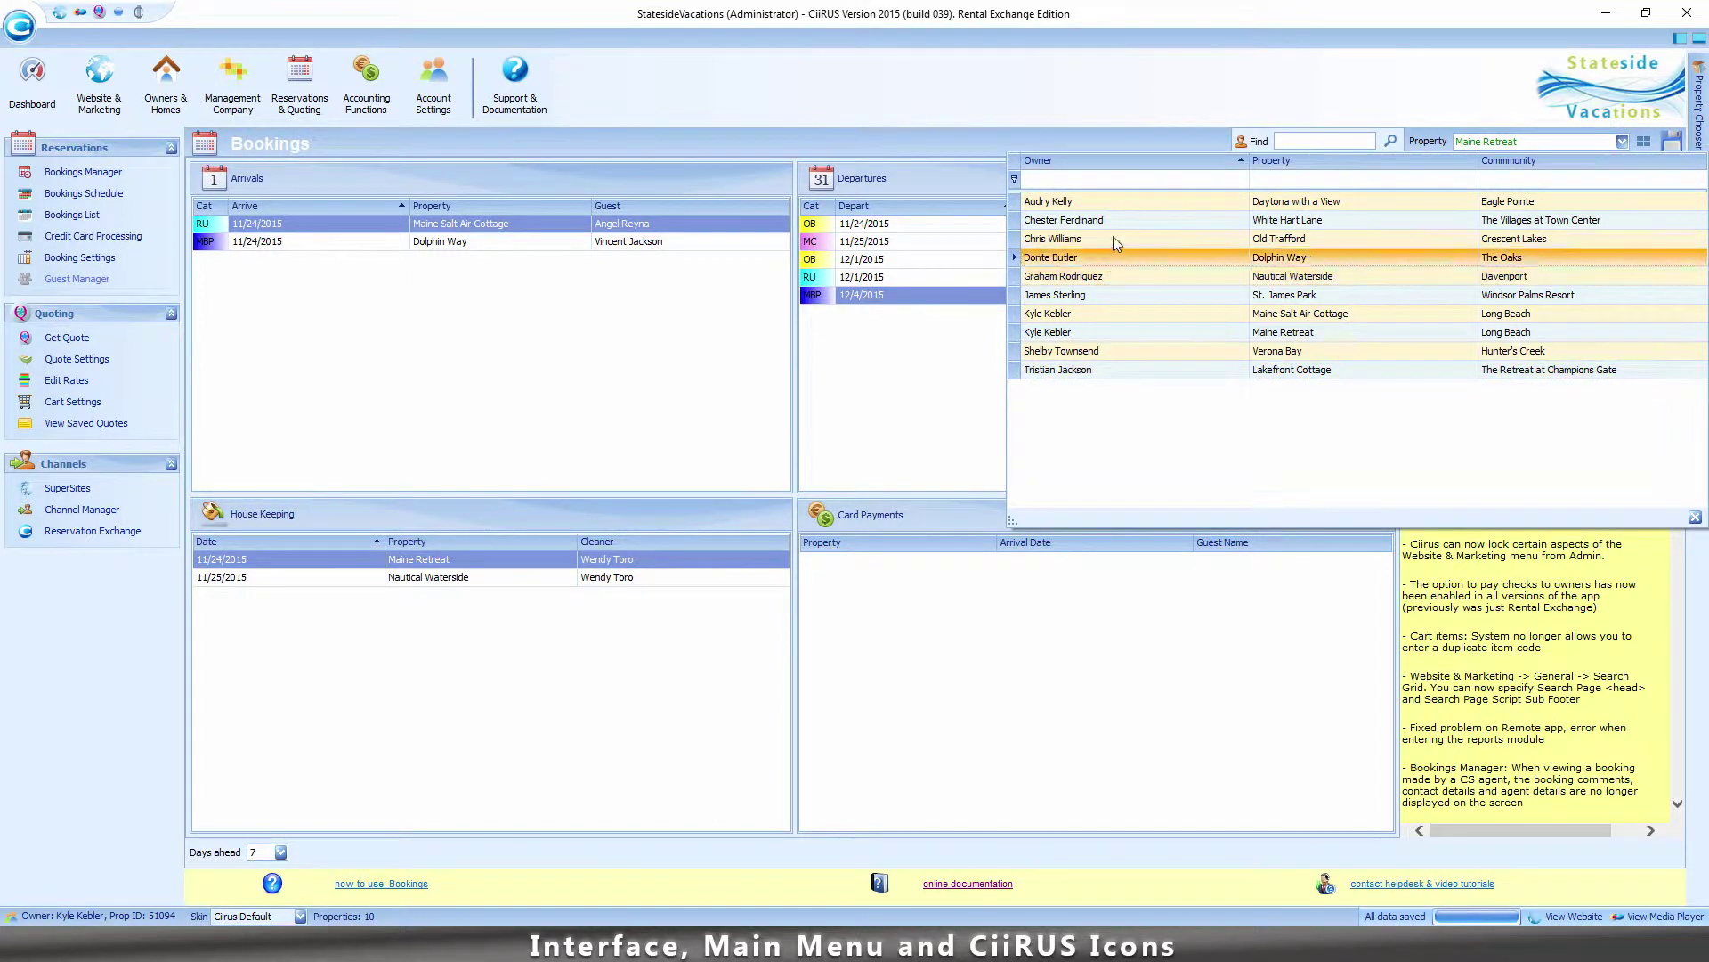
Sort the property selection list by owner in descending order and select the Daytona with a View property.
click(1099, 164)
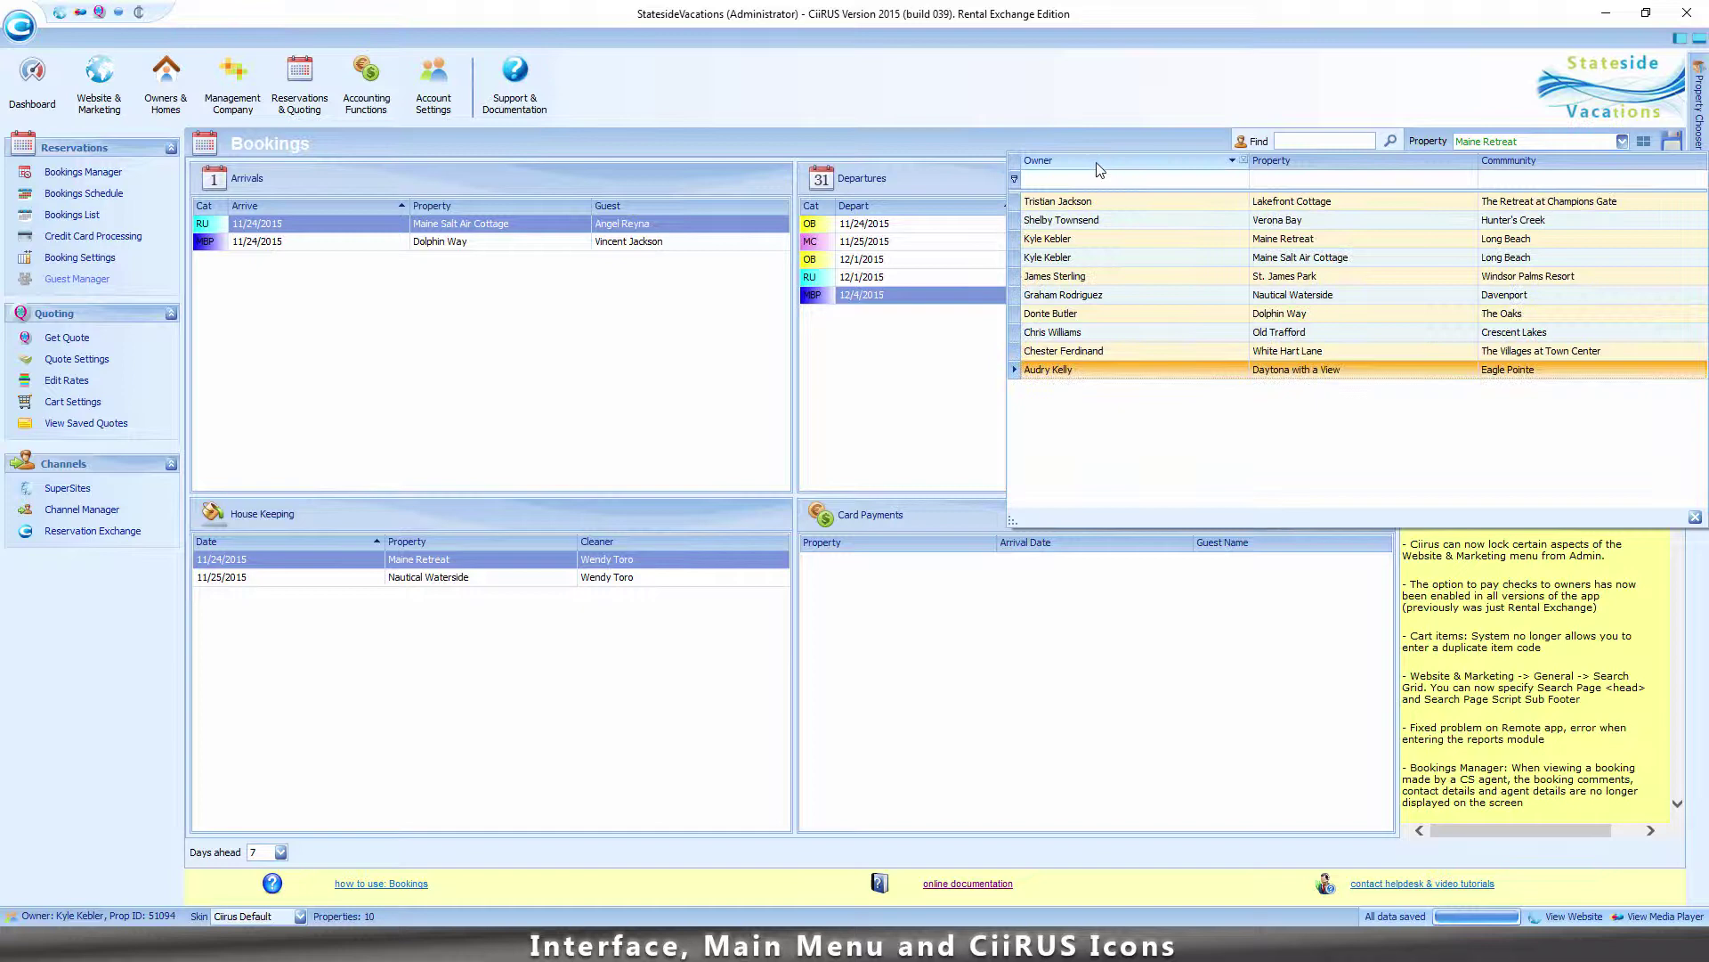
click(1074, 376)
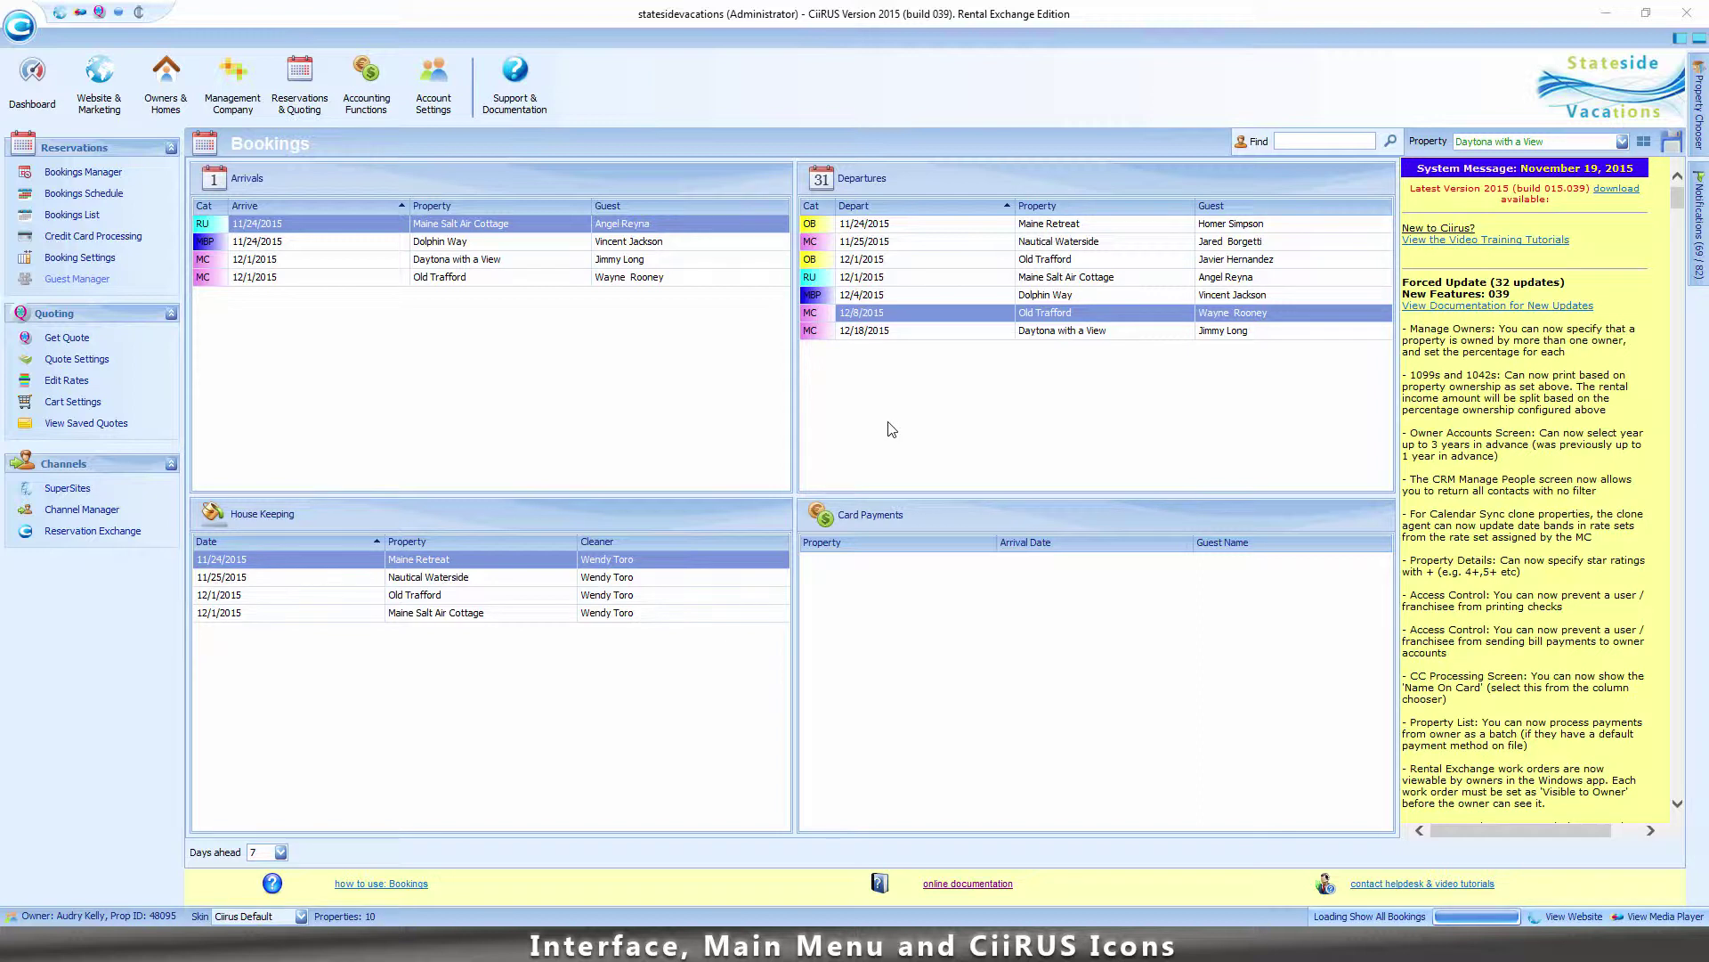
Switch the active property to White Hart Lane in The Villages at Town Center community.
click(1507, 146)
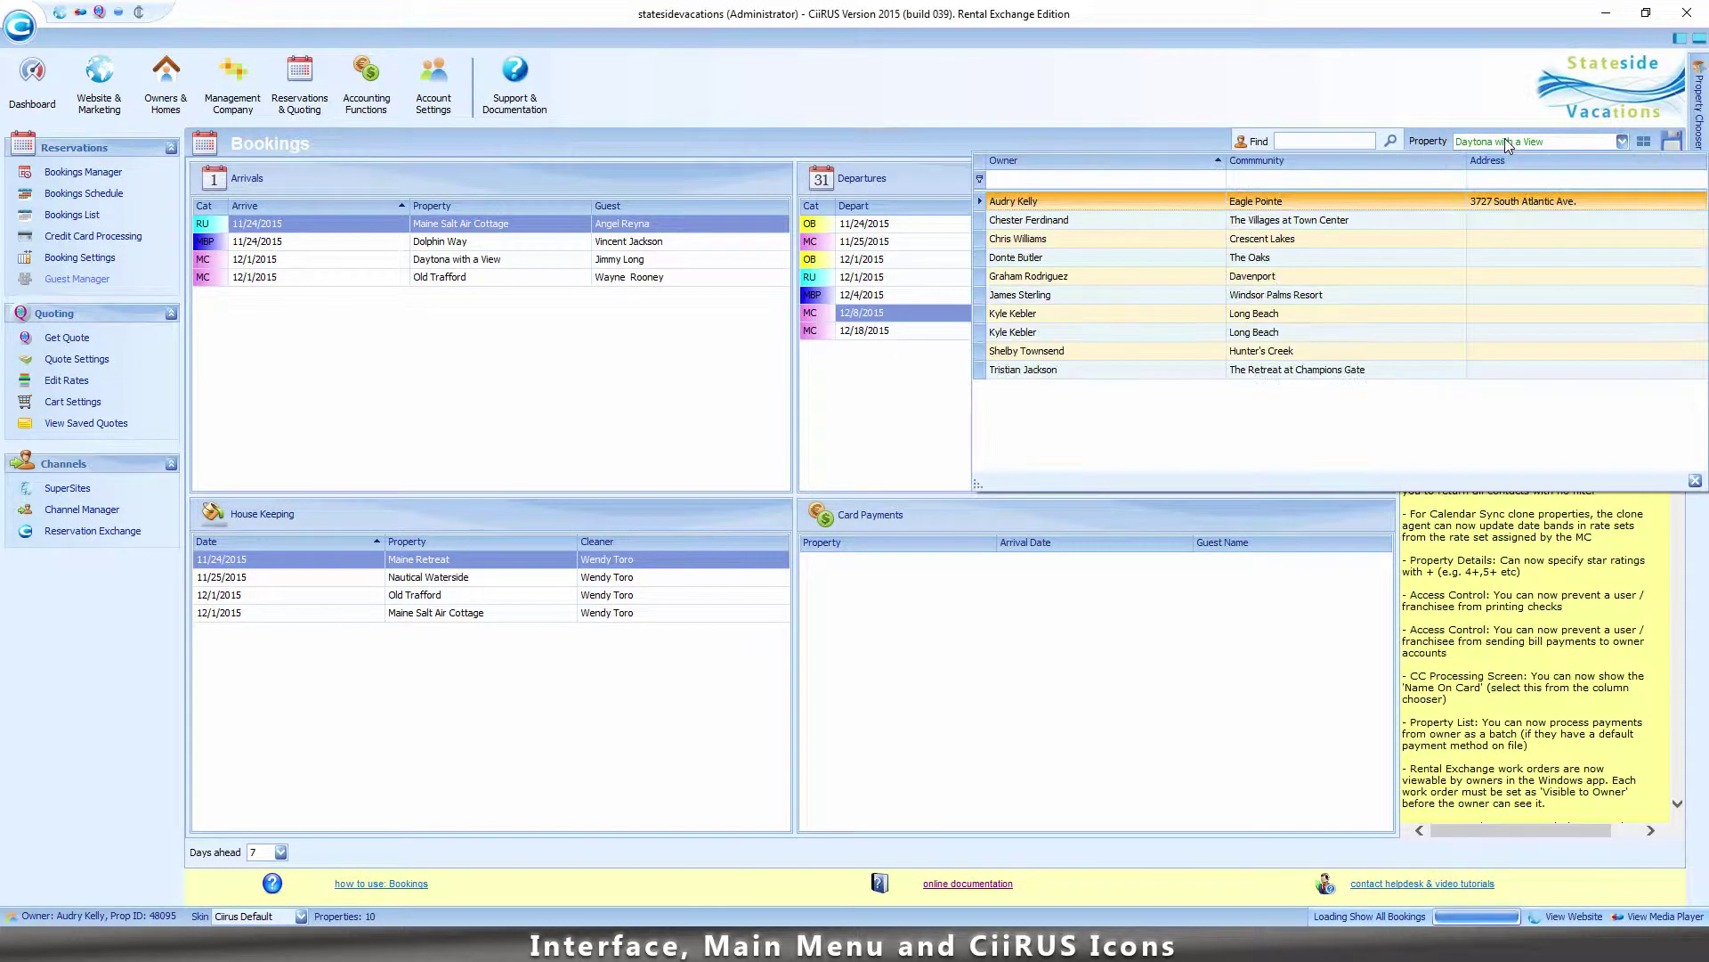
click(1321, 221)
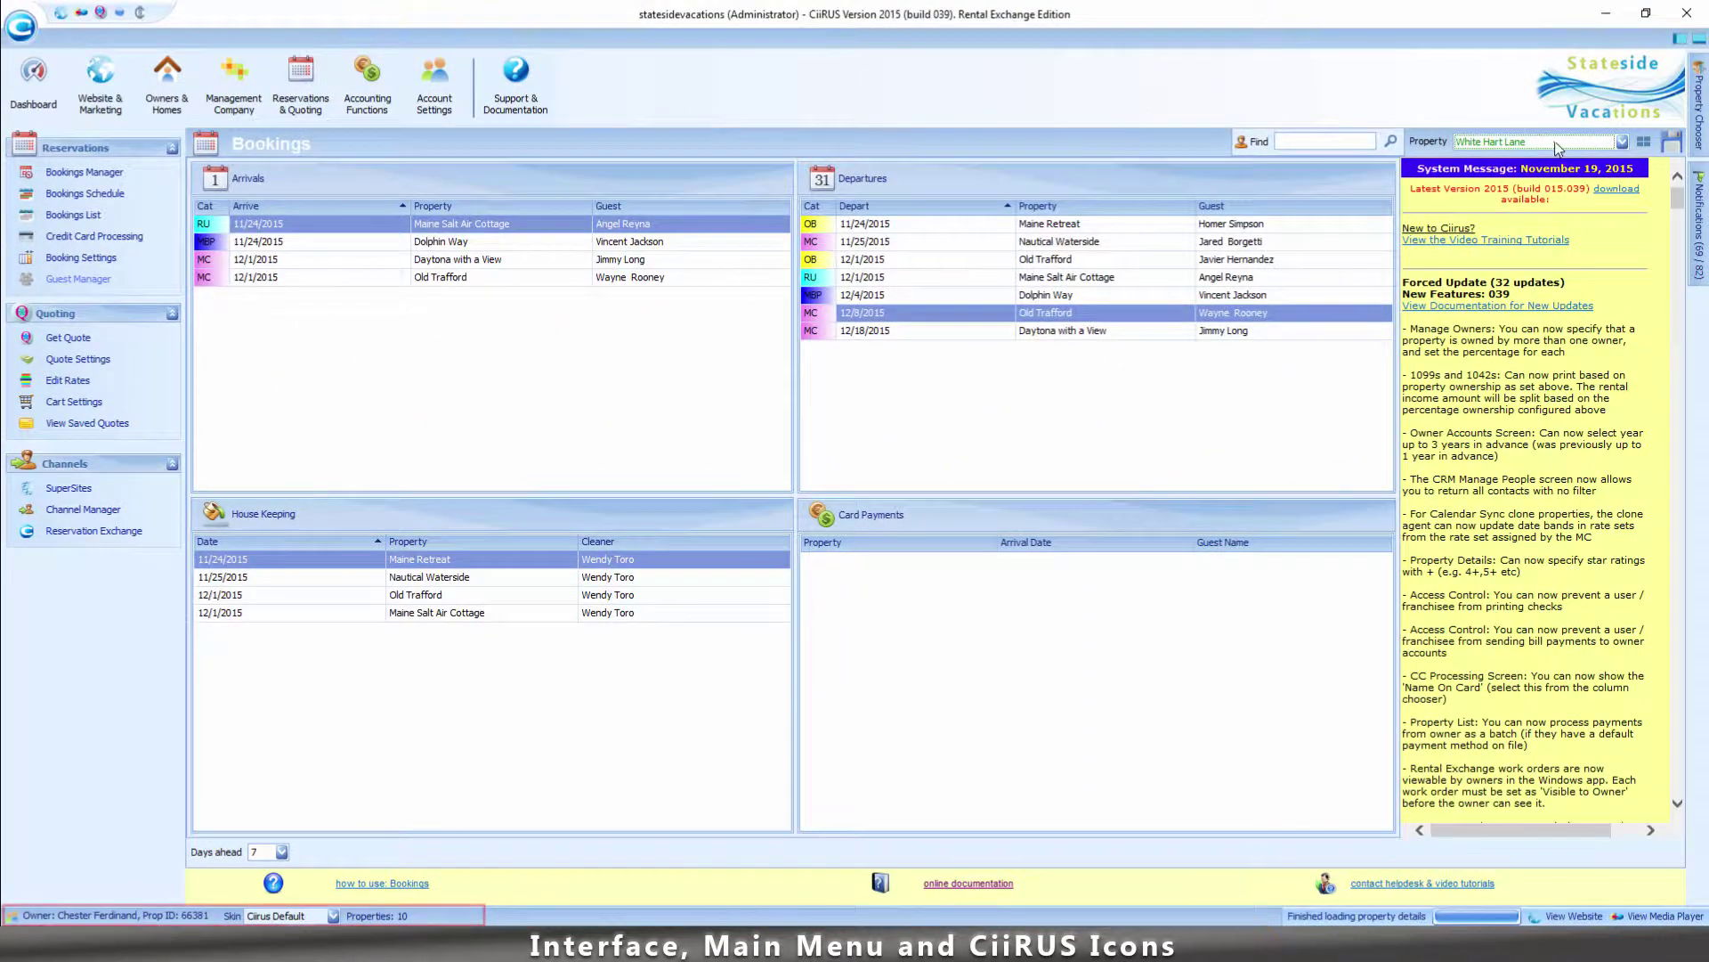
click(1556, 146)
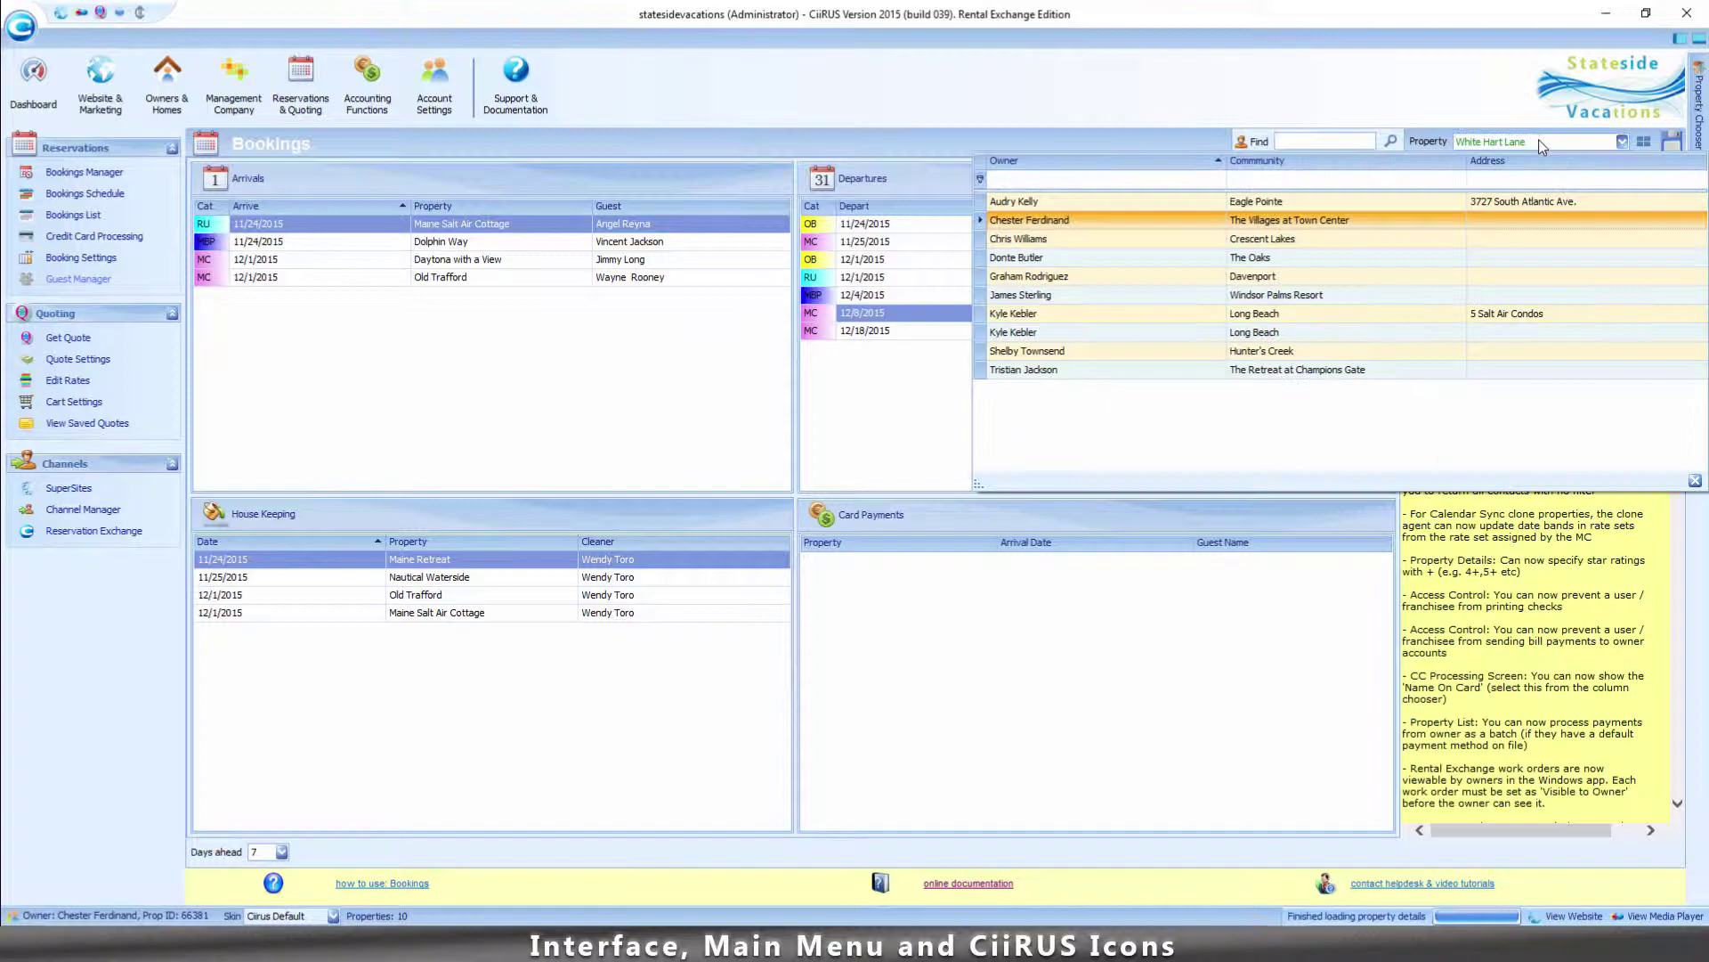
click(1300, 218)
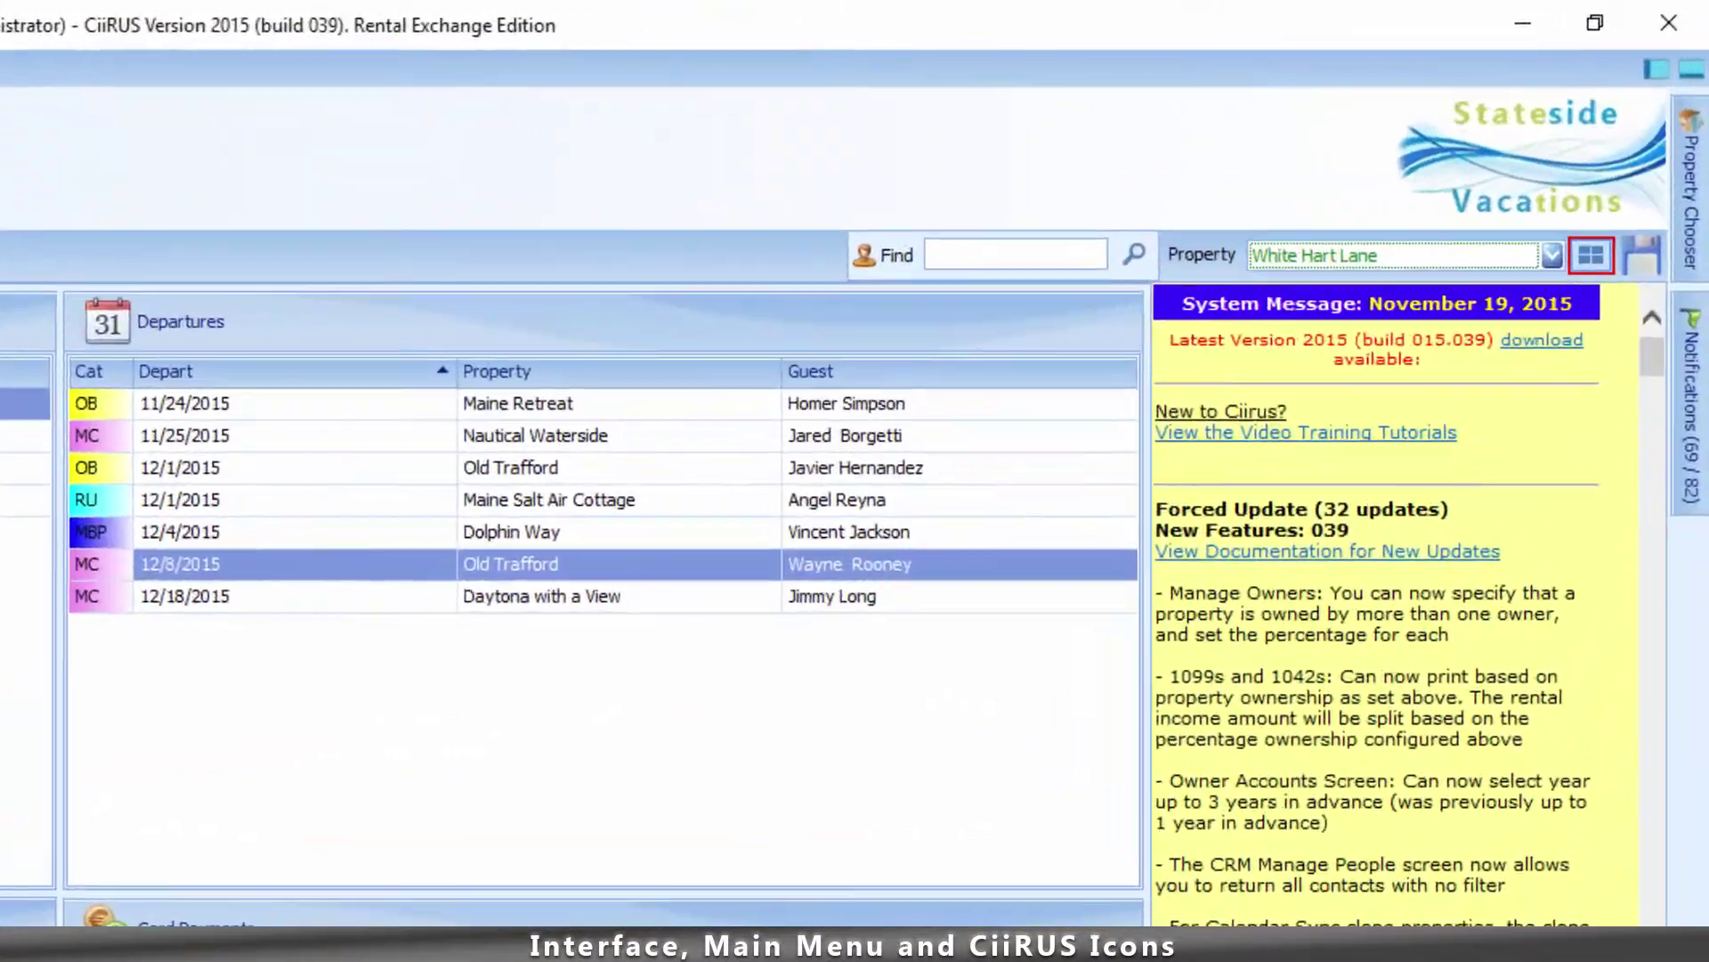
Open the Owner / Property Details of White Hart Lane, review its owner, property and image information, and close the overview.
click(1591, 255)
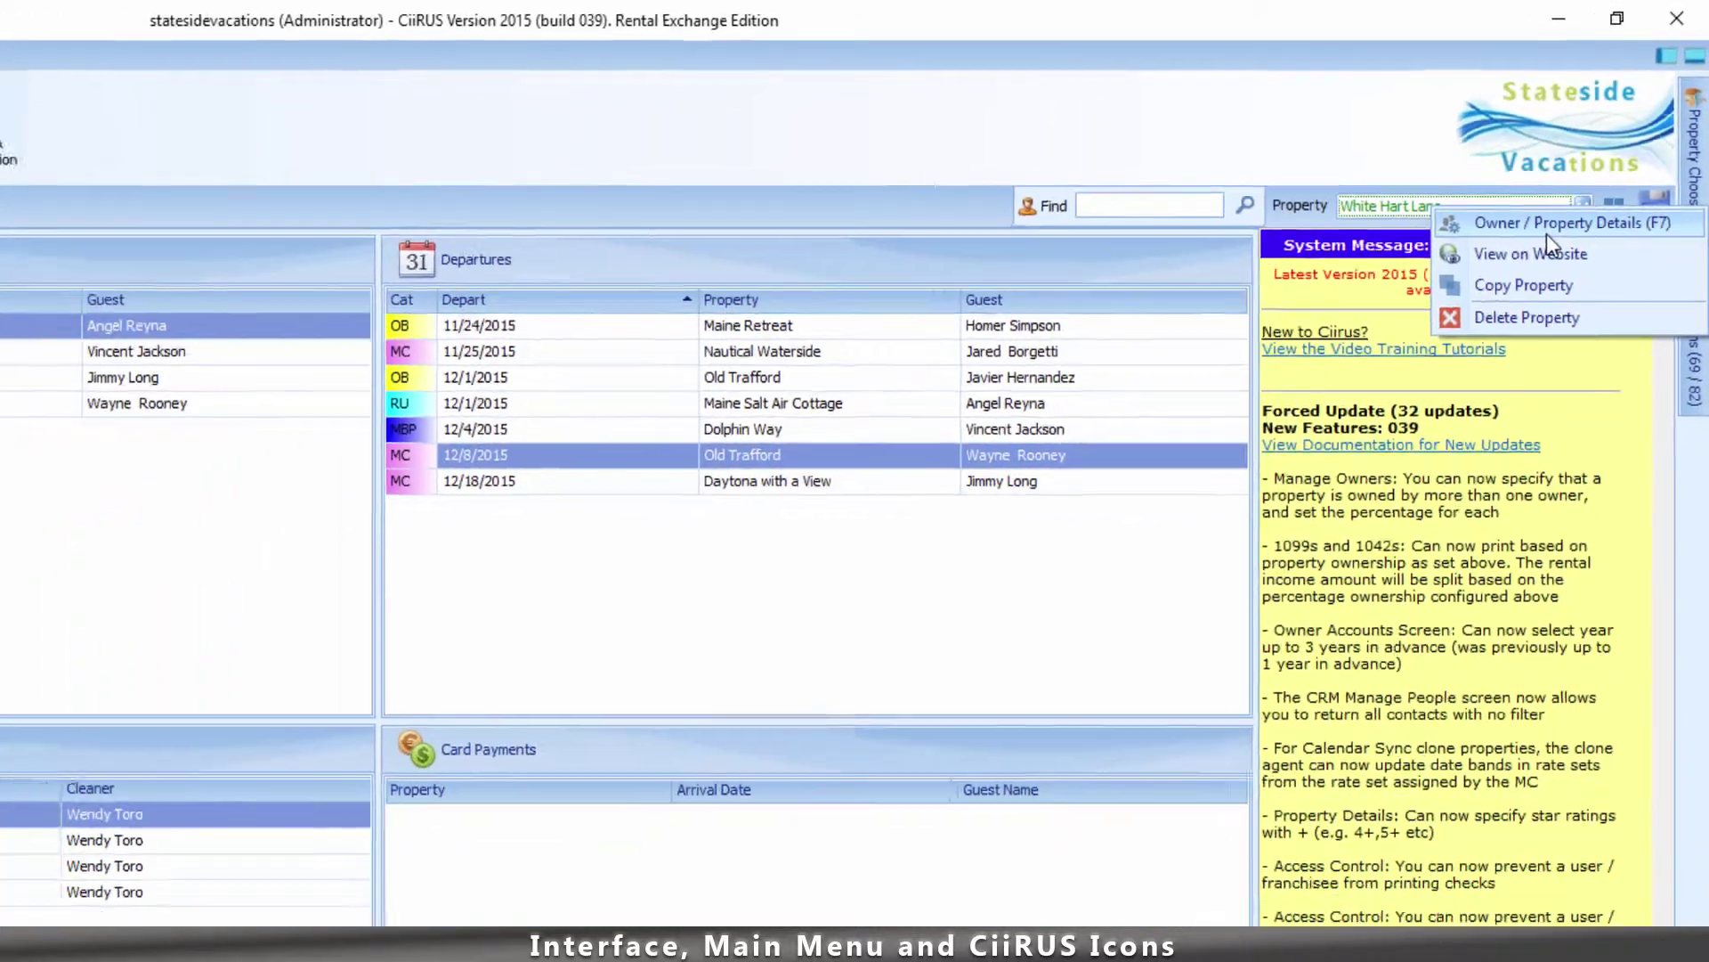
click(1554, 223)
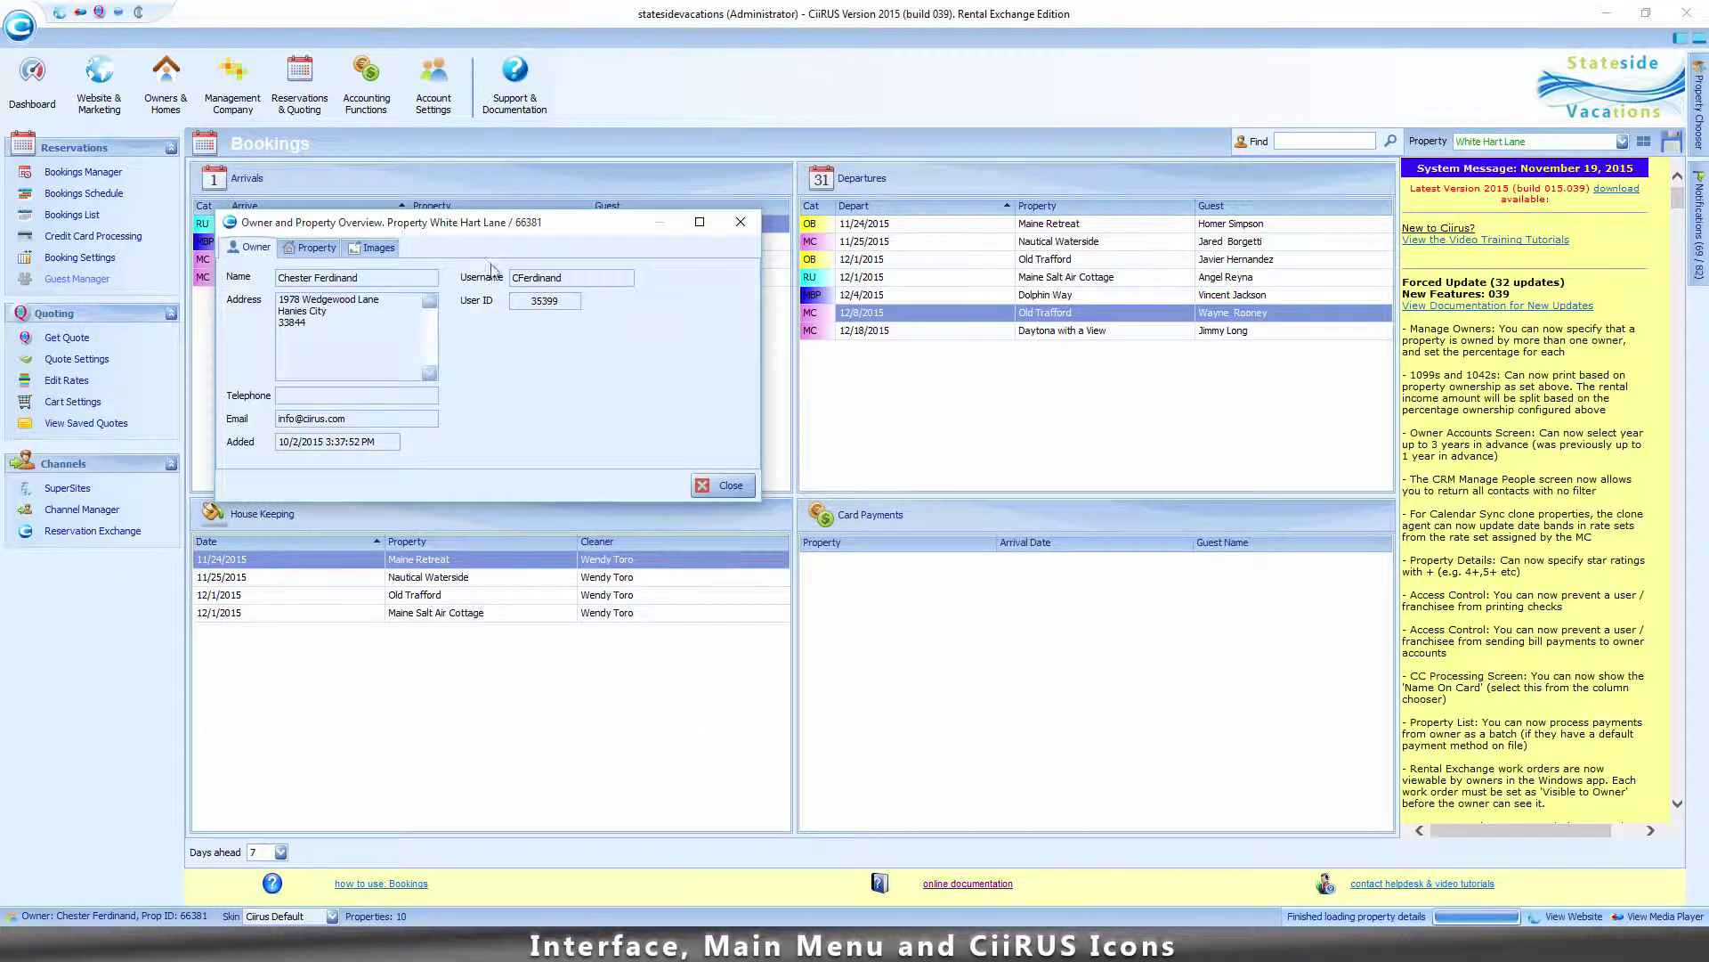
drag(457, 223, 957, 252)
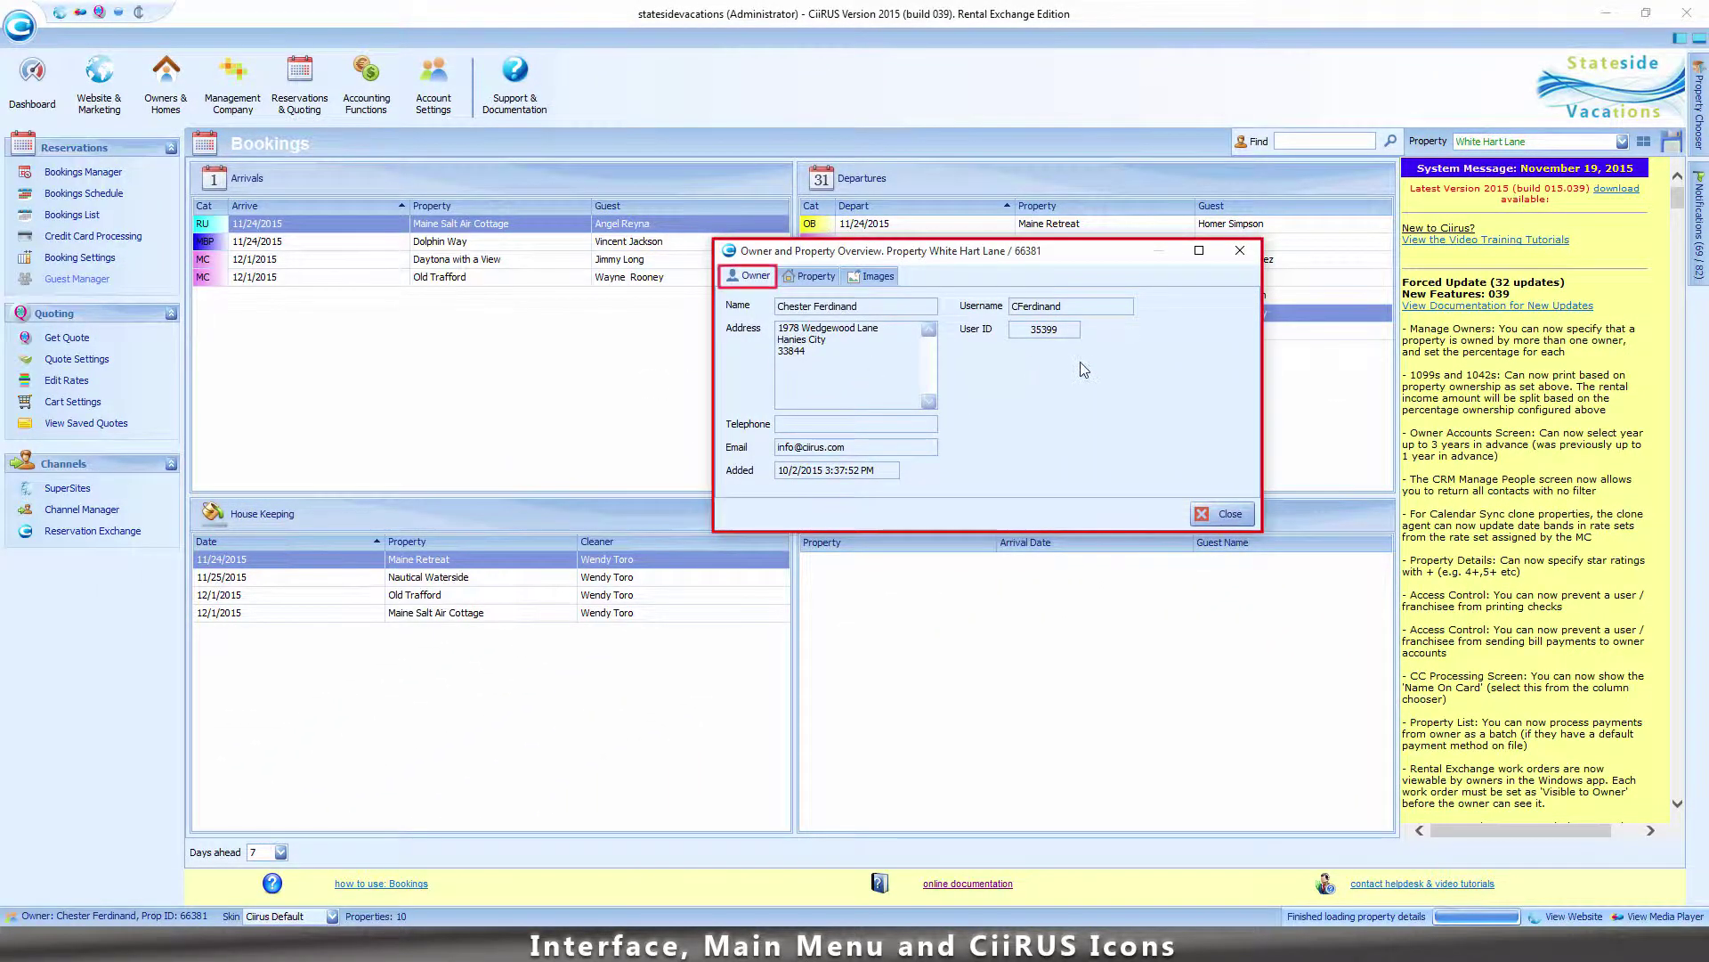
click(810, 276)
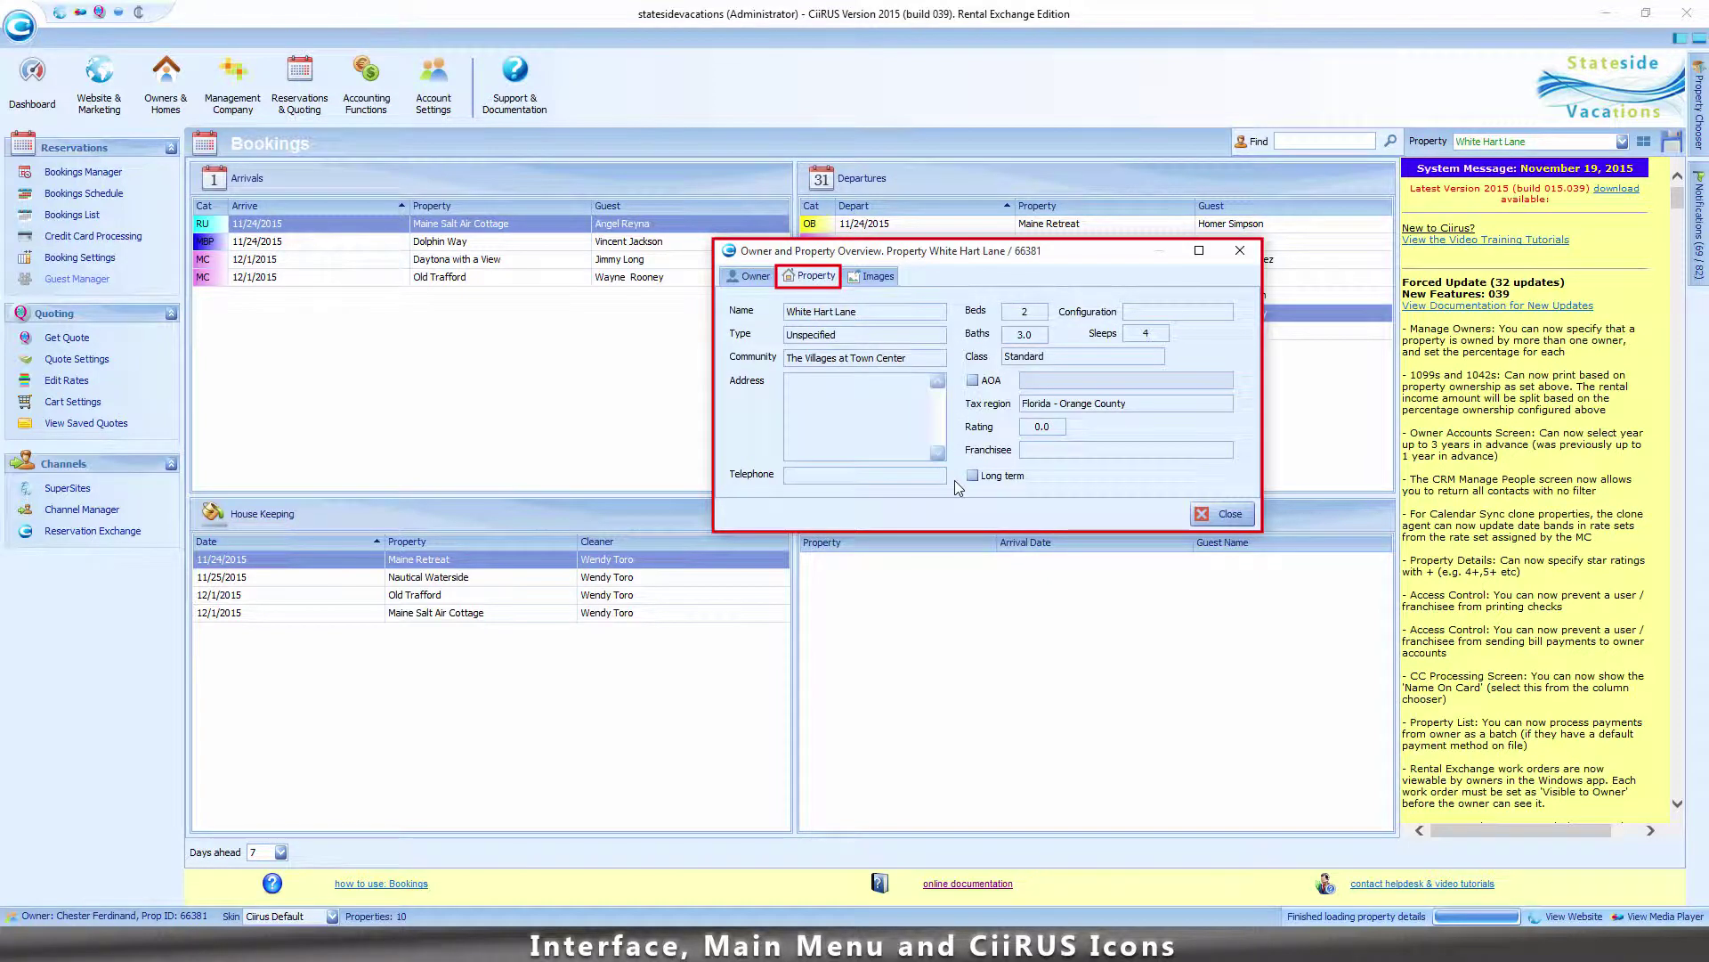
click(871, 276)
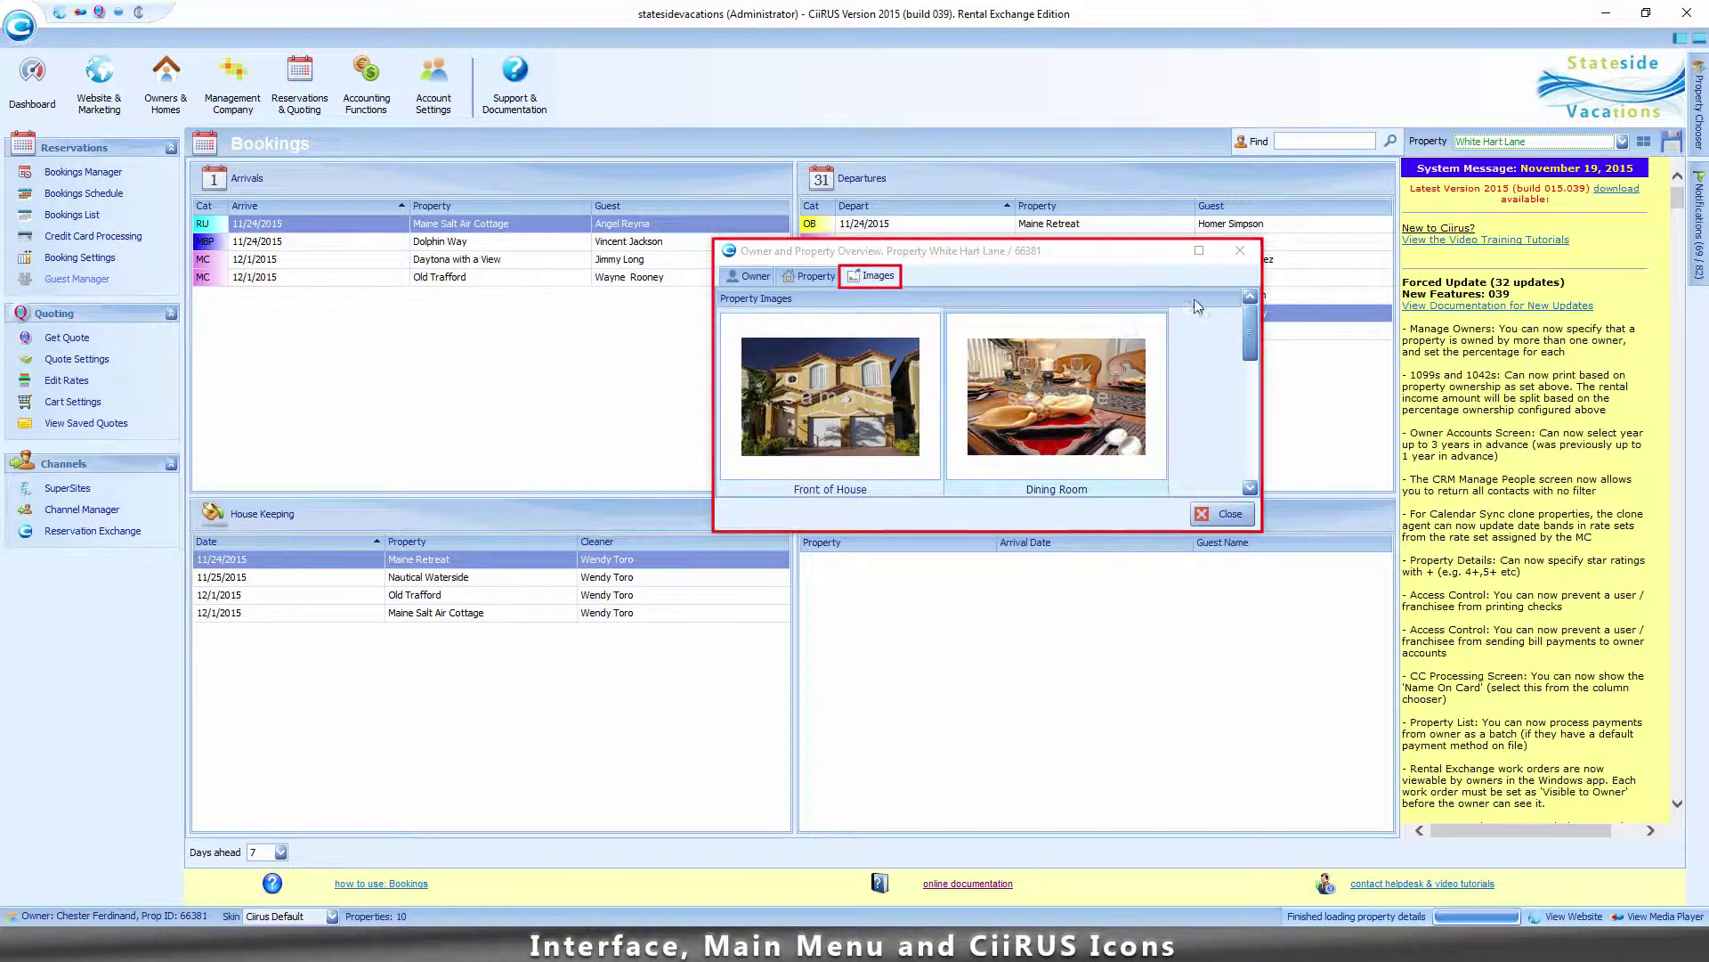
key(Escape)
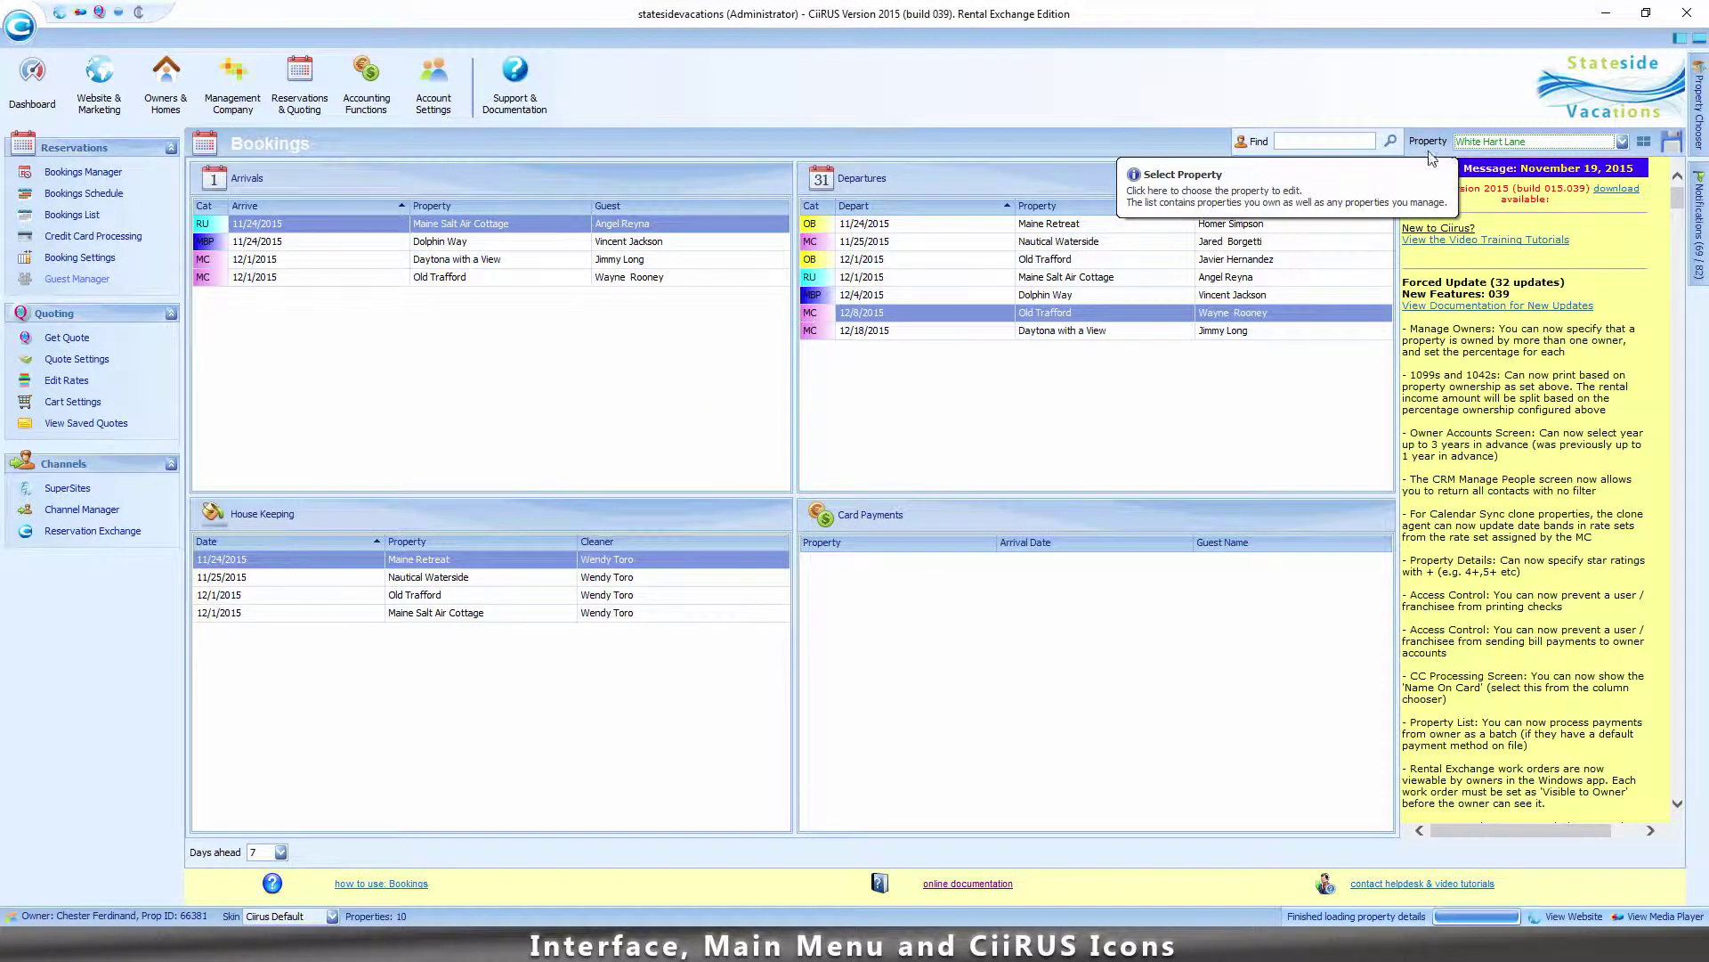
Reopen the Owner and Property Overview for White Hart Lane, move its window to the middle, and close it.
key(F7)
drag(301, 44, 810, 296)
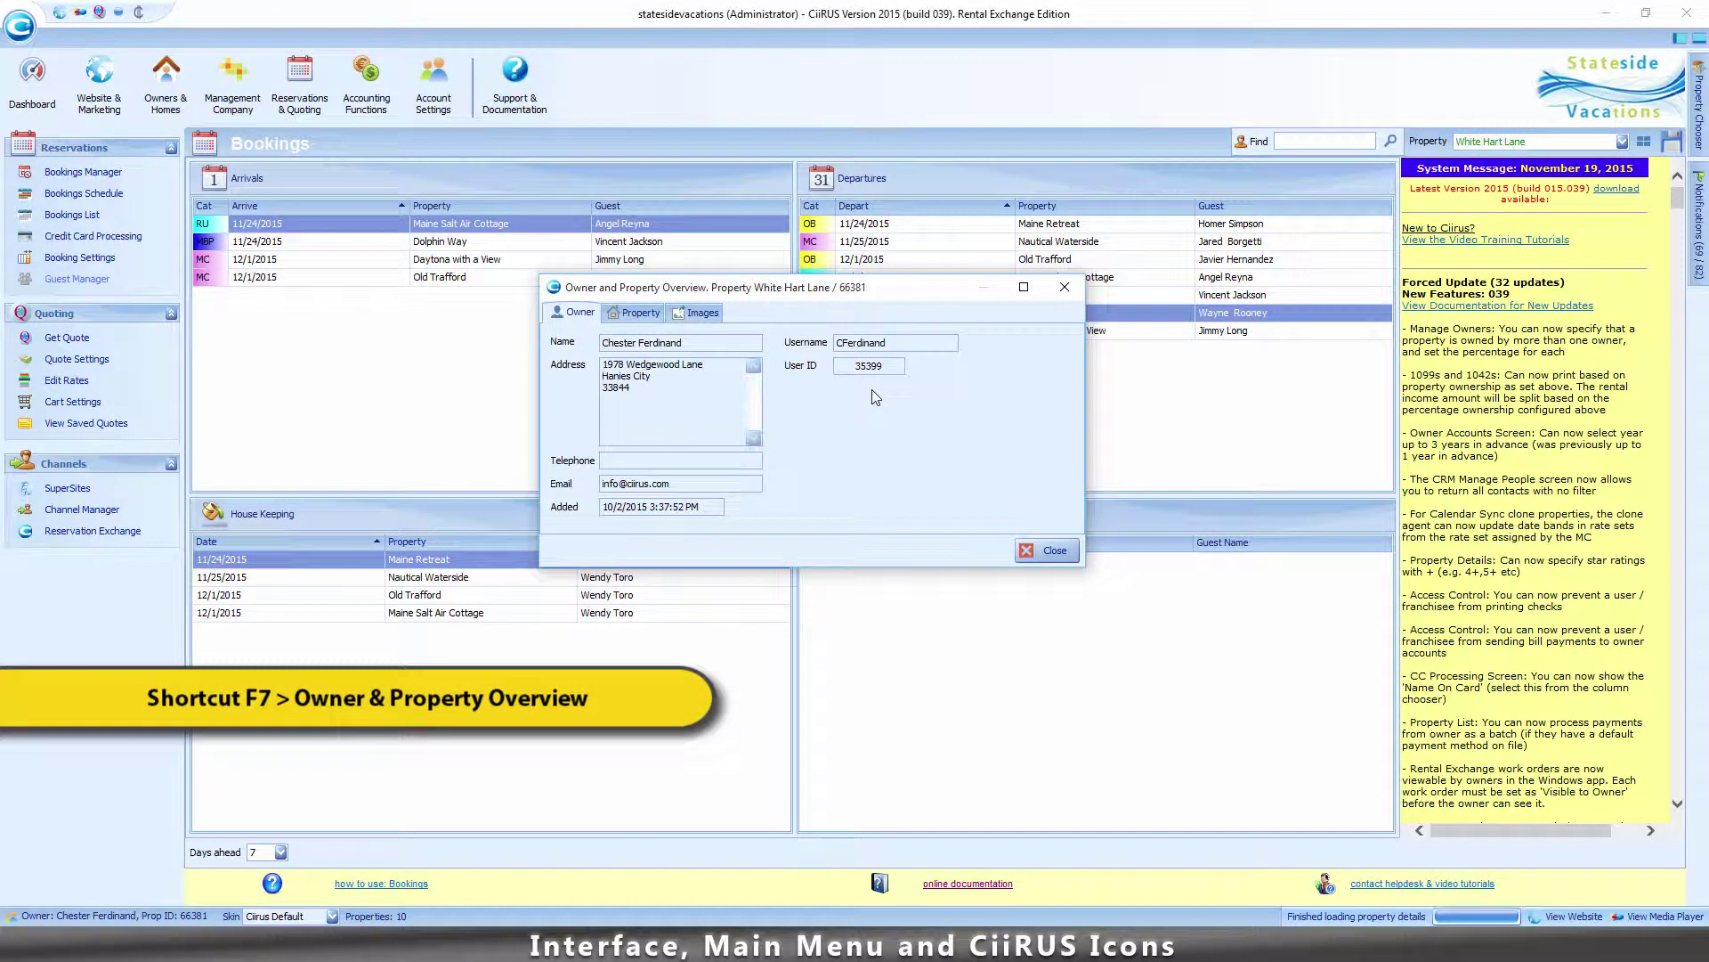
click(1064, 287)
Switch the active property to Old Trafford and view it on the website in the browser.
click(1642, 143)
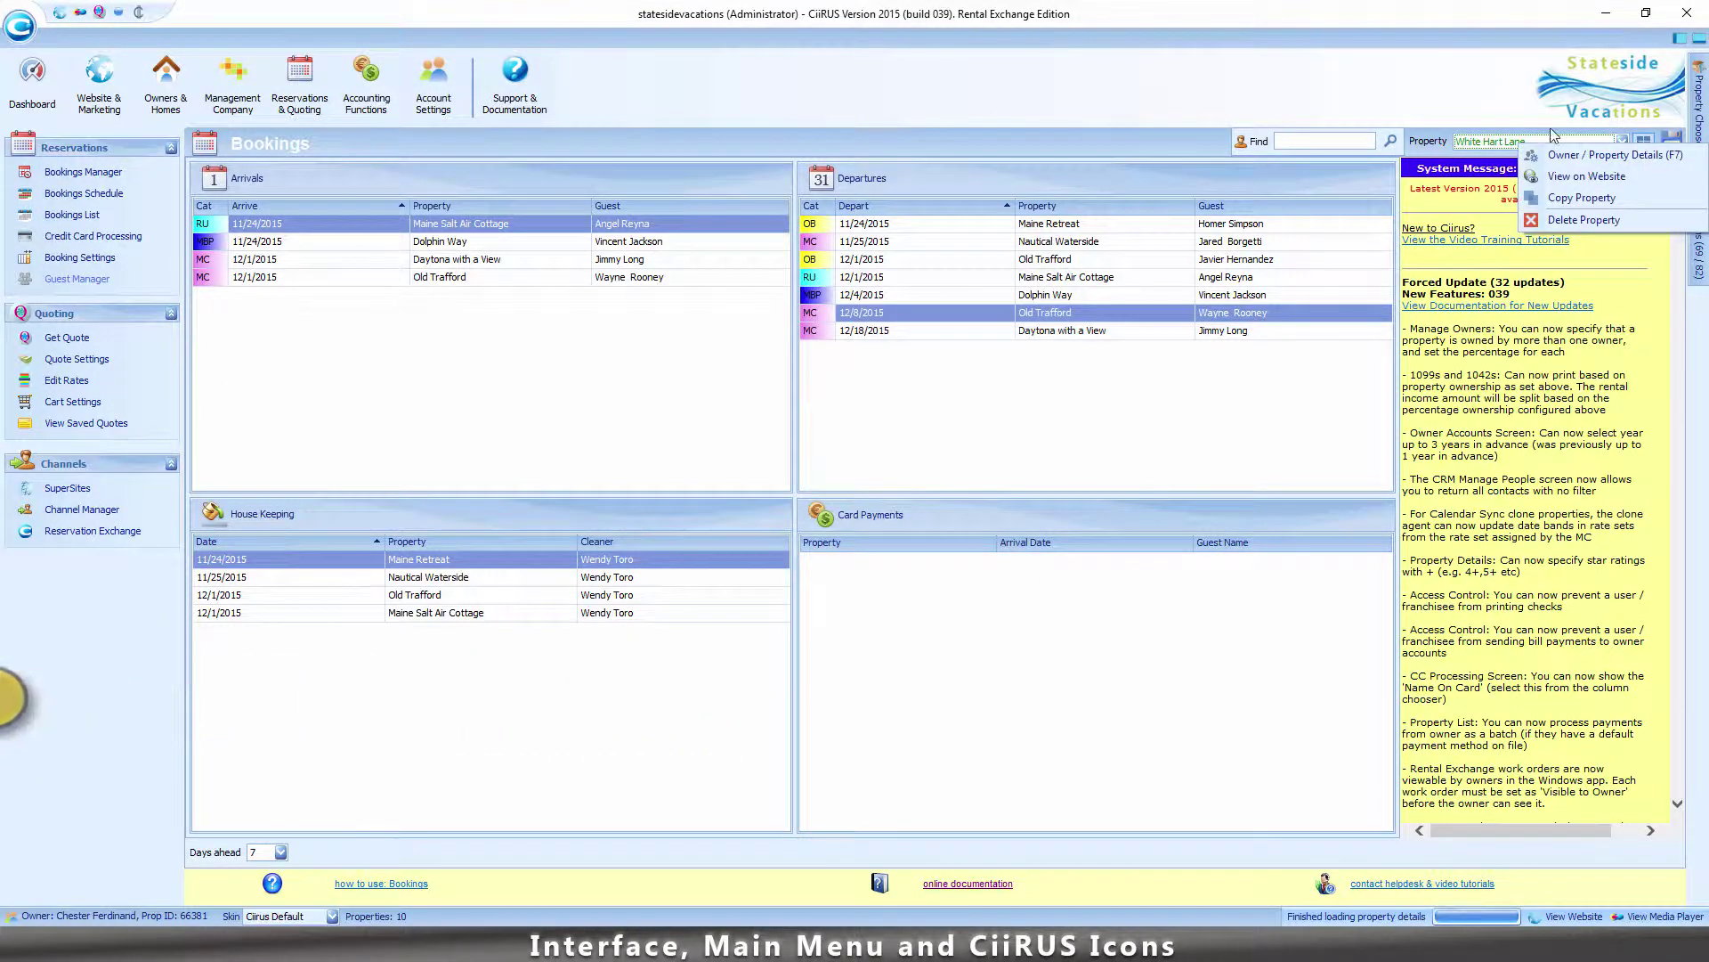
click(1474, 143)
click(1266, 238)
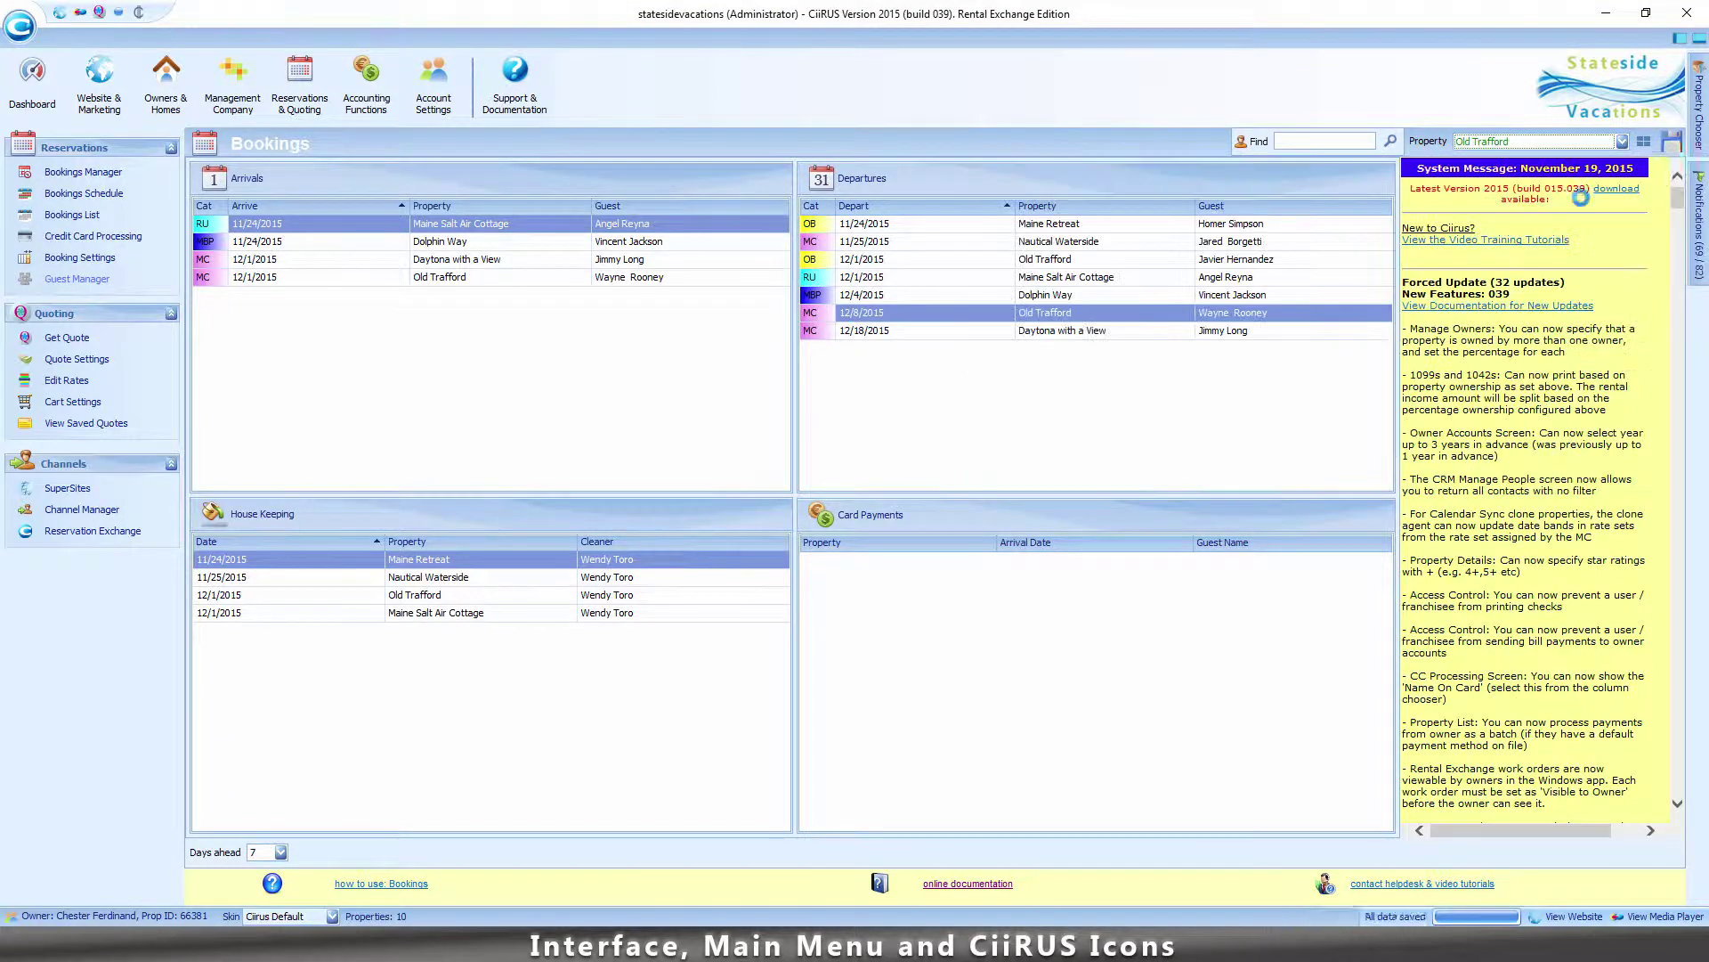
click(1643, 143)
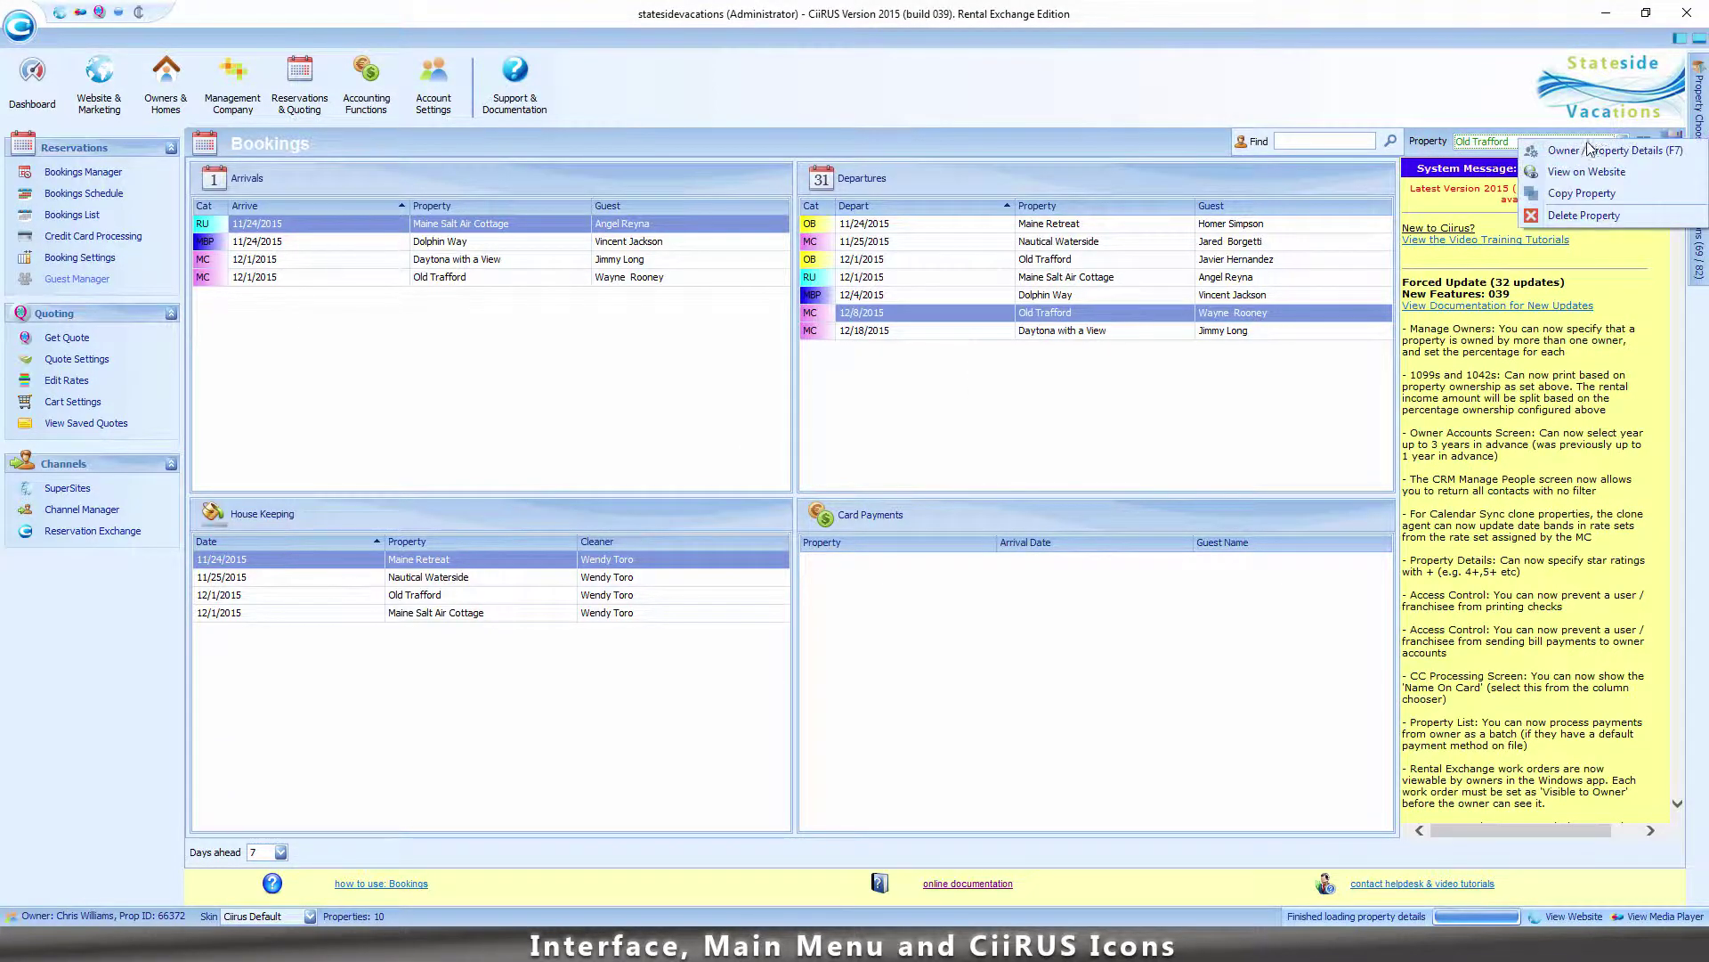
click(1586, 172)
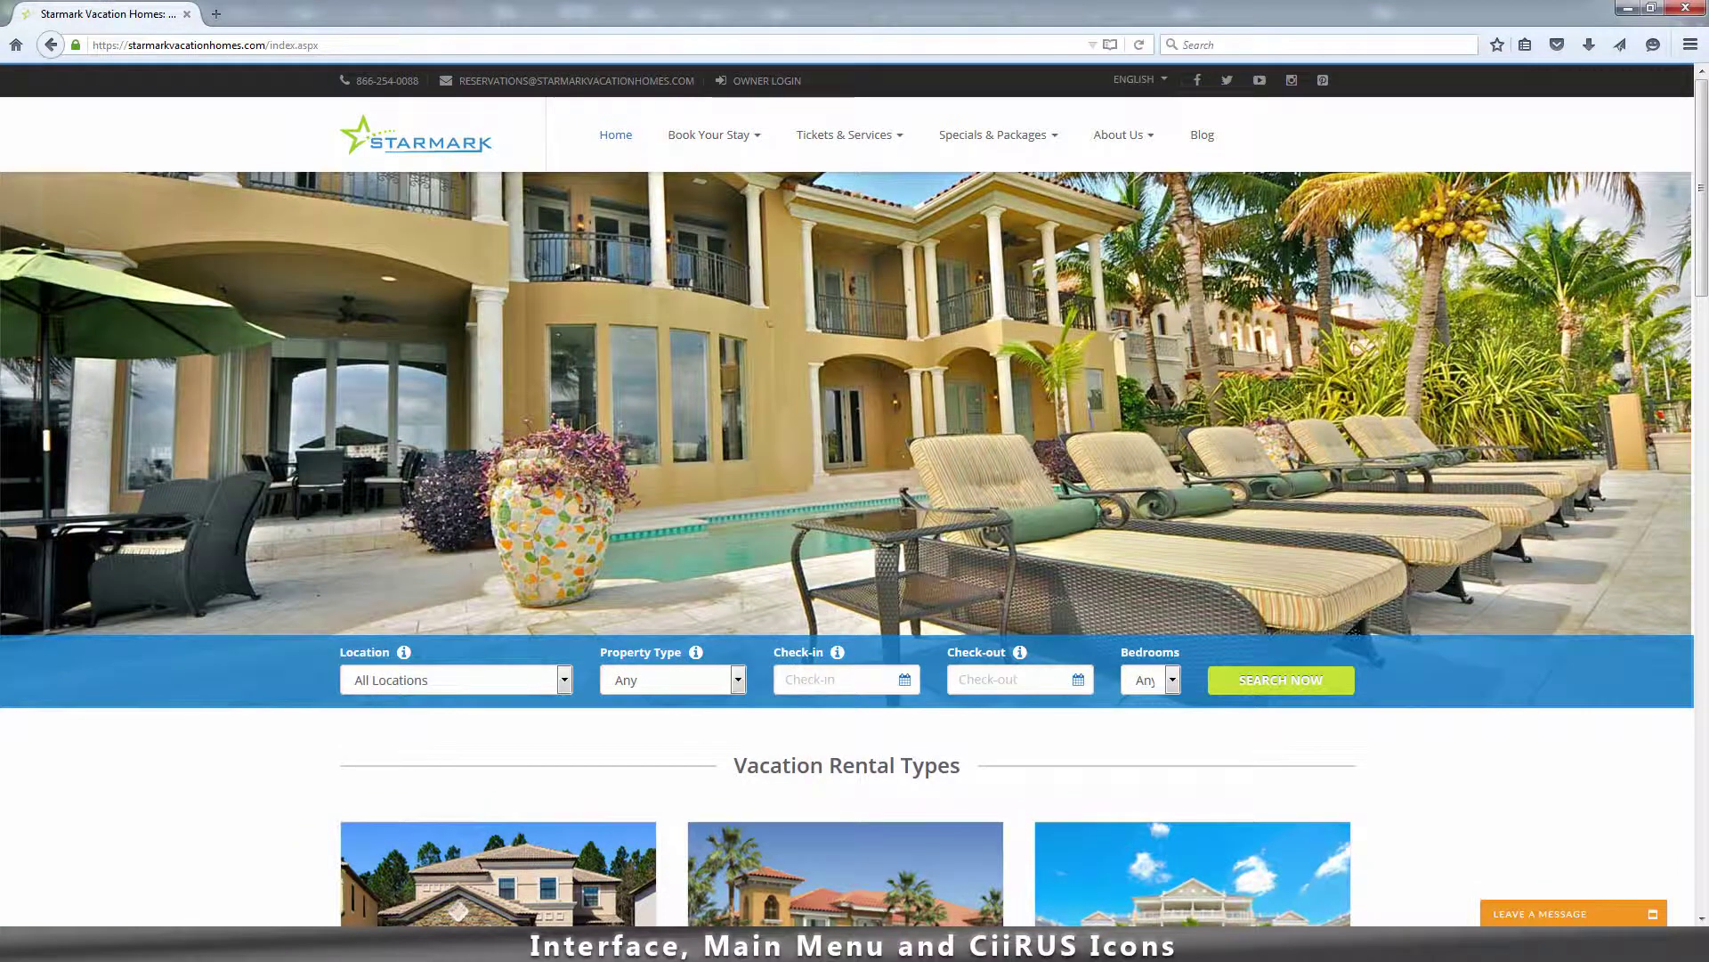